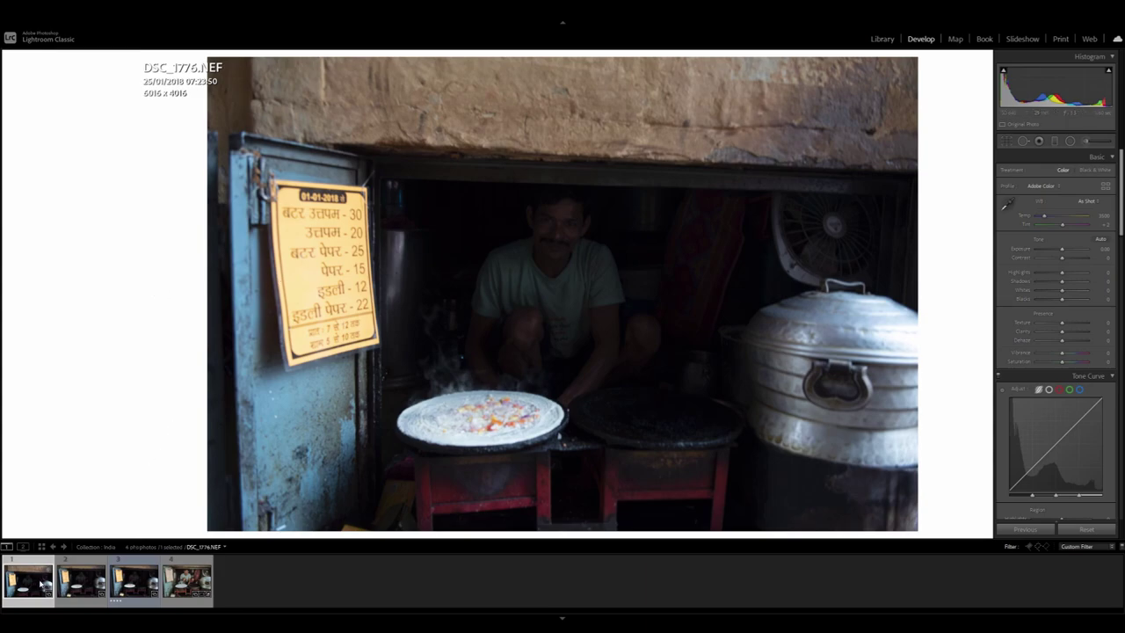
Set the background around the photo to black and open the fourth photo, DSC_1779.NEF.
{"action": "right_click", "coordinate": [160, 174]}
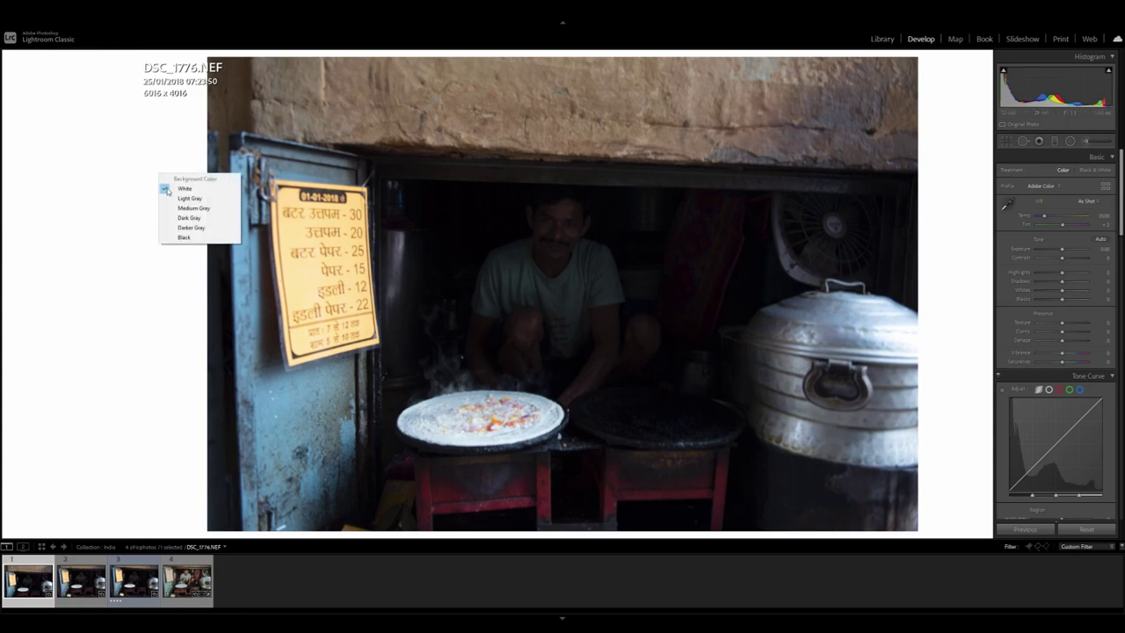
{"action": "left_click", "coordinate": [184, 237]}
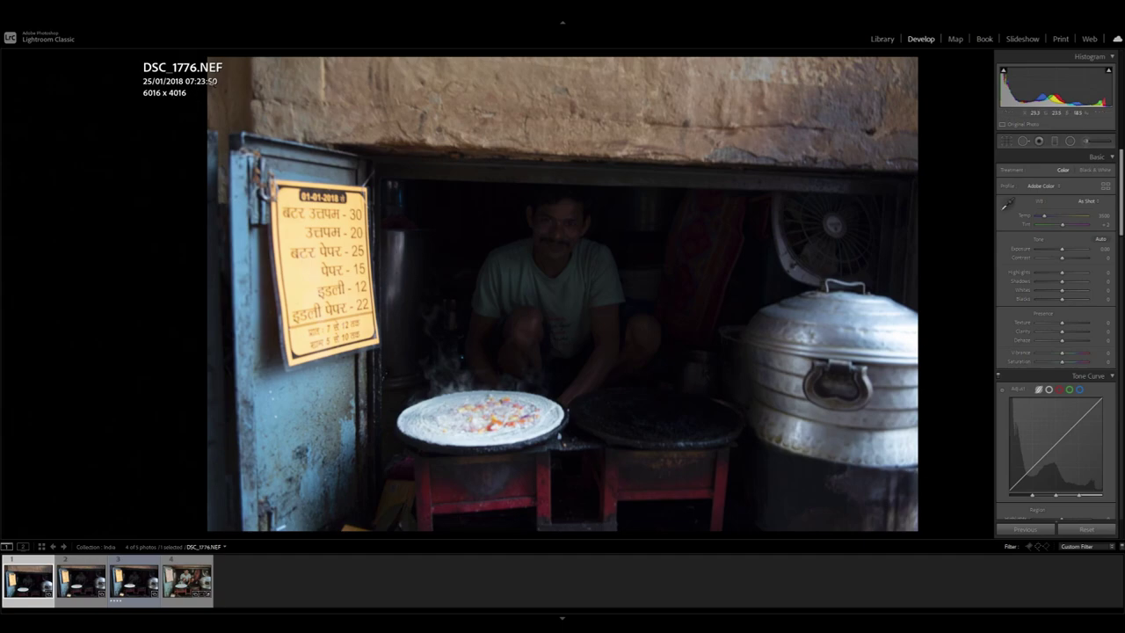
{"action": "left_click", "coordinate": [187, 580]}
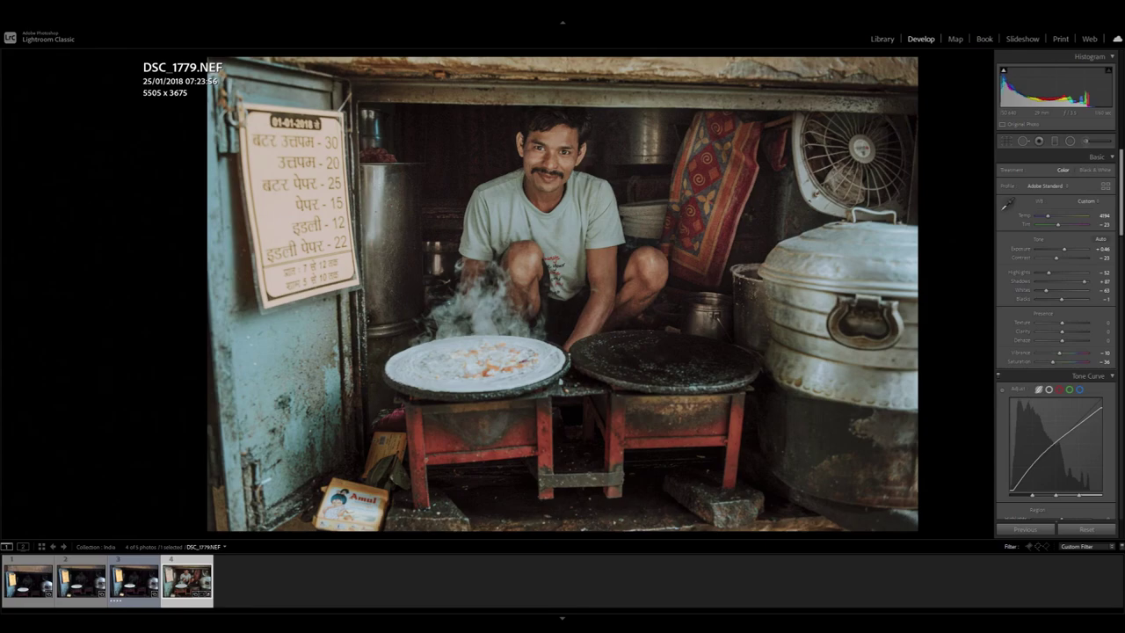
Set the background around the edited photo to white.
{"action": "right_click", "coordinate": [162, 304]}
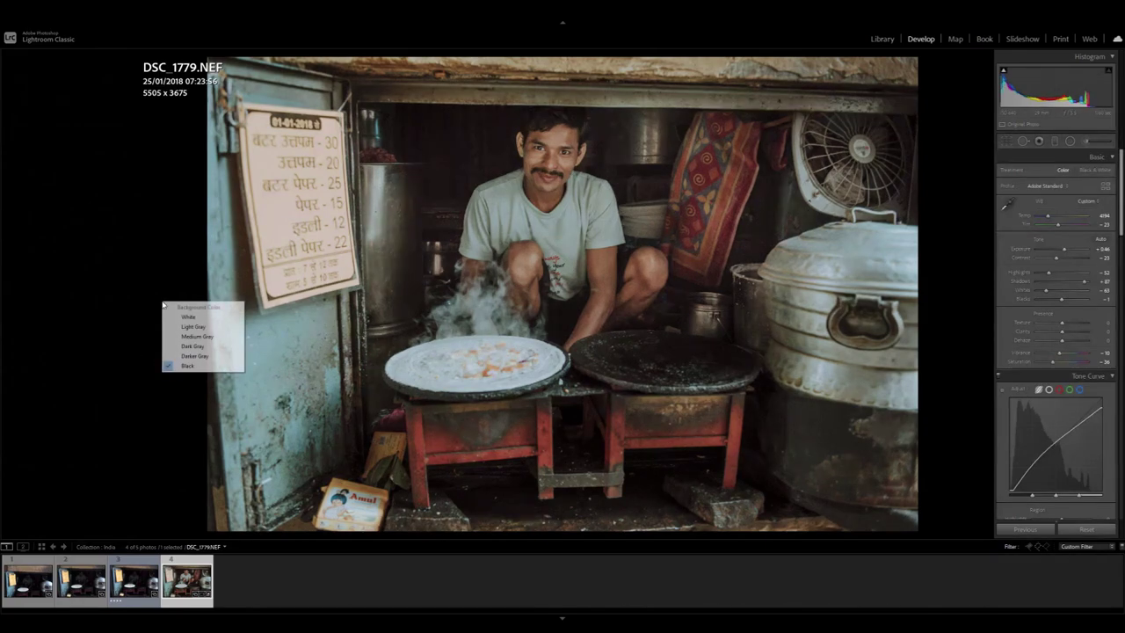
{"action": "left_click", "coordinate": [187, 317]}
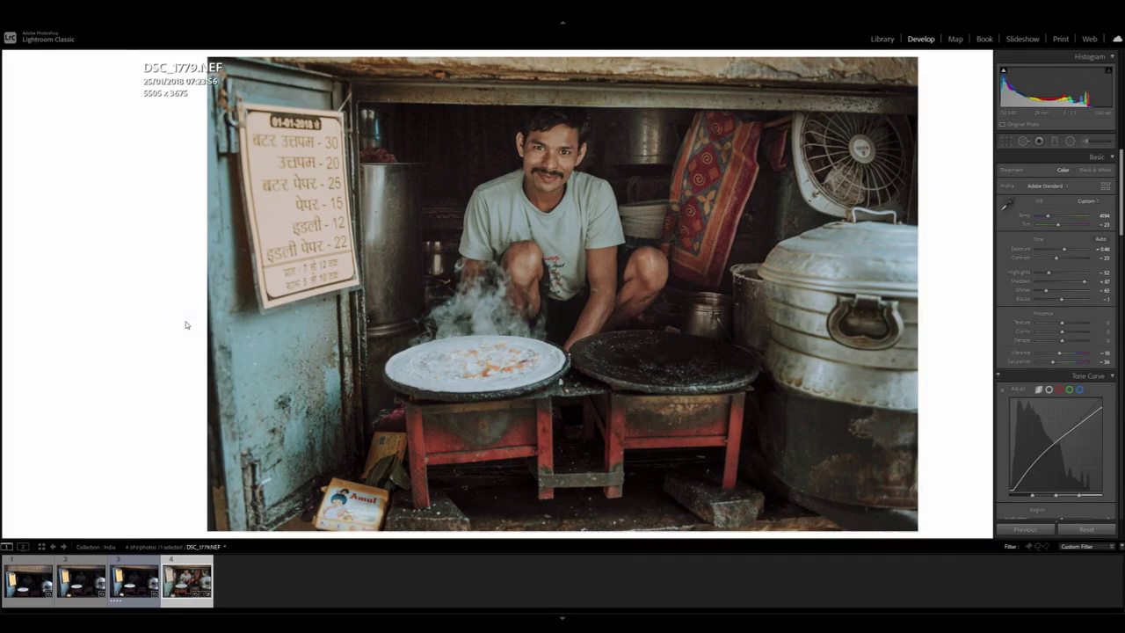
{"action": "right_click", "coordinate": [193, 226]}
{"action": "left_click", "coordinate": [215, 282]}
{"action": "right_click", "coordinate": [163, 245]}
{"action": "left_click", "coordinate": [189, 255]}
Try resetting the photo's edits and raising its exposure.
{"action": "left_click", "coordinate": [1086, 529]}
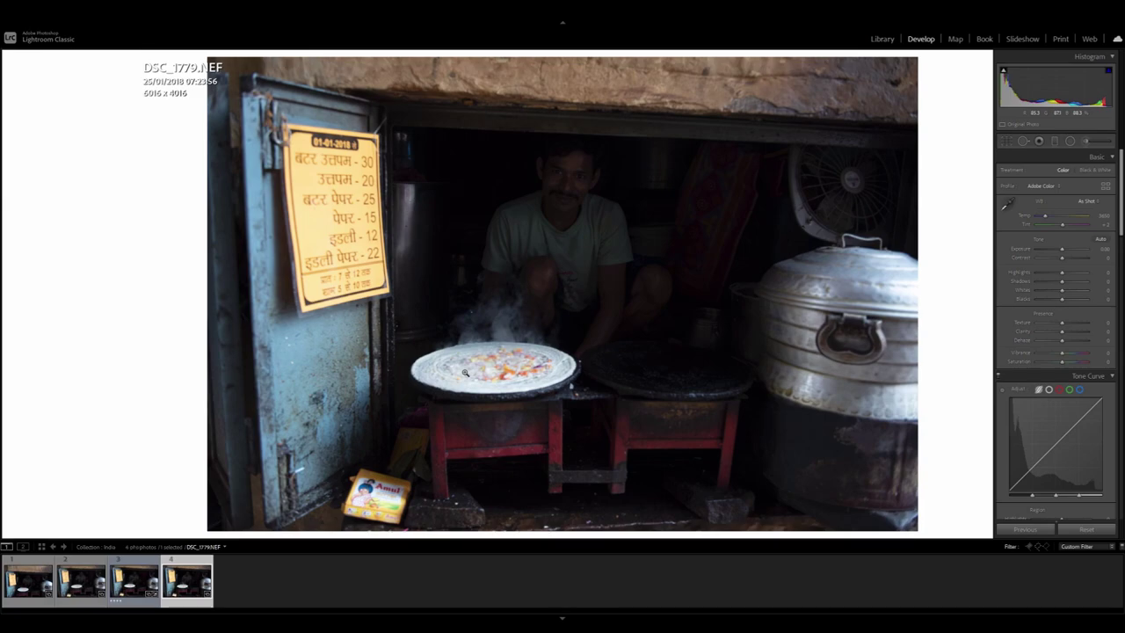
{"action": "left_click_drag", "start_coordinate": [1061, 249], "coordinate": [1076, 254]}
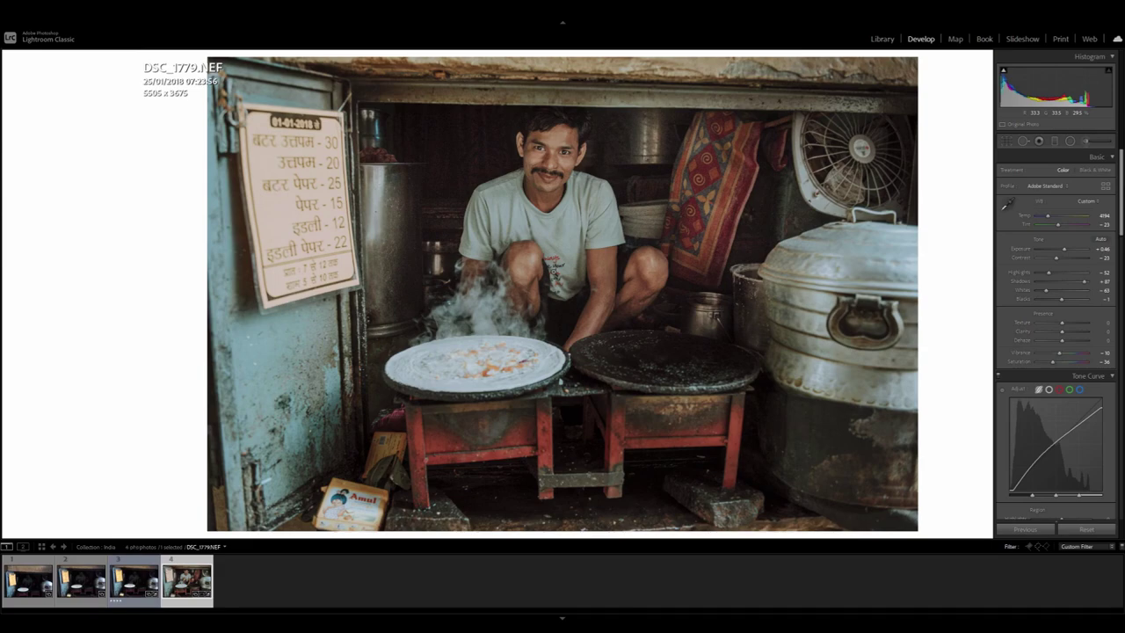
Reset the develop settings of the fourth photo and apply the Adobe Standard profile.
{"action": "left_click", "coordinate": [1090, 529]}
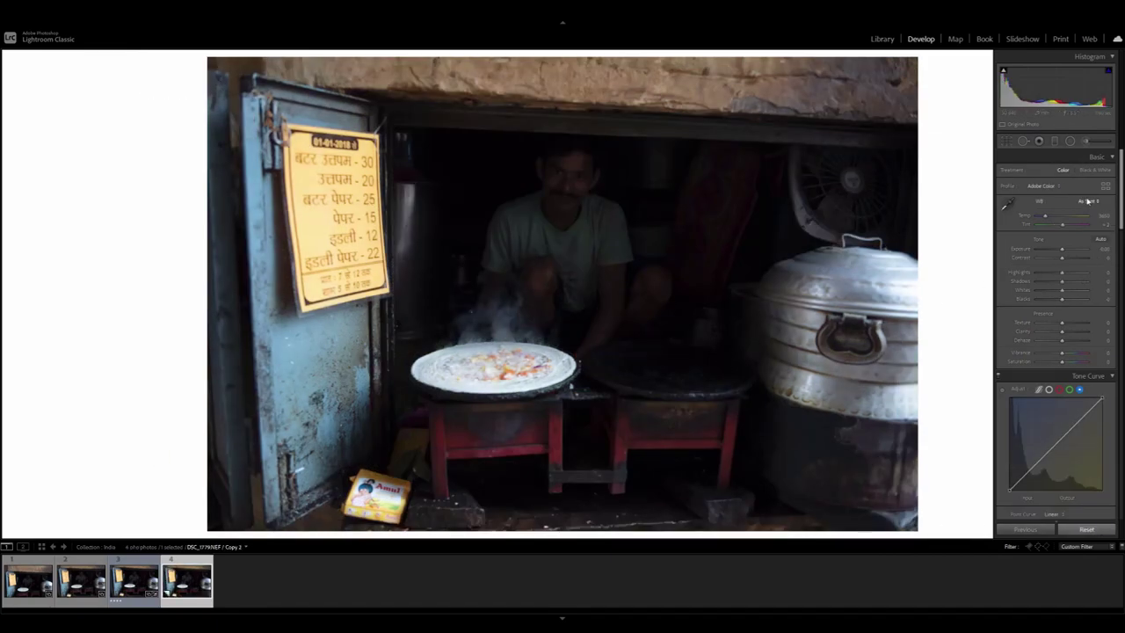
{"action": "left_click", "coordinate": [1042, 185]}
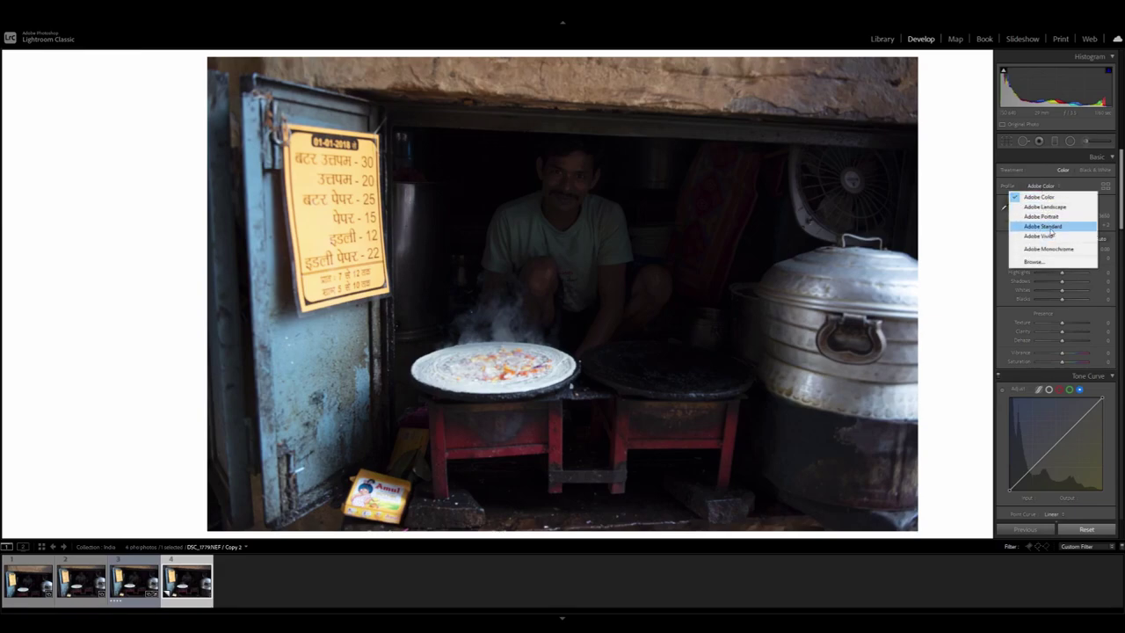
{"action": "left_click", "coordinate": [1051, 228]}
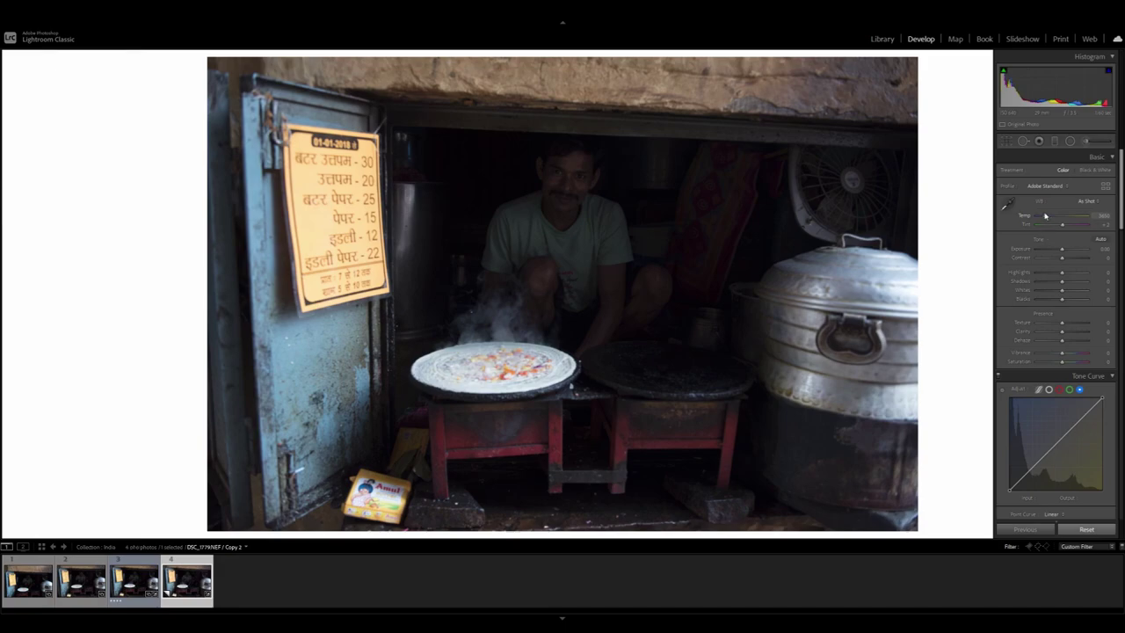
Set the white balance to a temperature of 4194 and a tint of -23.
{"action": "left_click", "coordinate": [1103, 215]}
{"action": "type", "text": "4094"}
{"action": "key", "text": "Return"}
{"action": "key", "text": "Tab"}
{"action": "type", "text": "-23"}
{"action": "key", "text": "Tab"}
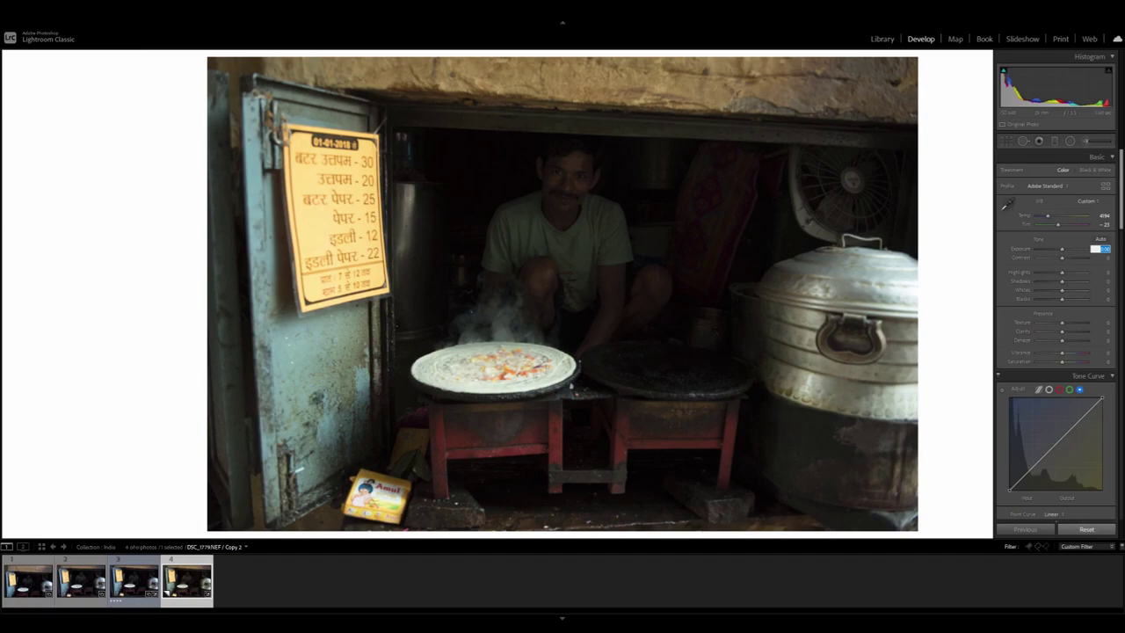
Set the exposure to +0.46 and the contrast to -16.
{"action": "type", "text": "0.46"}
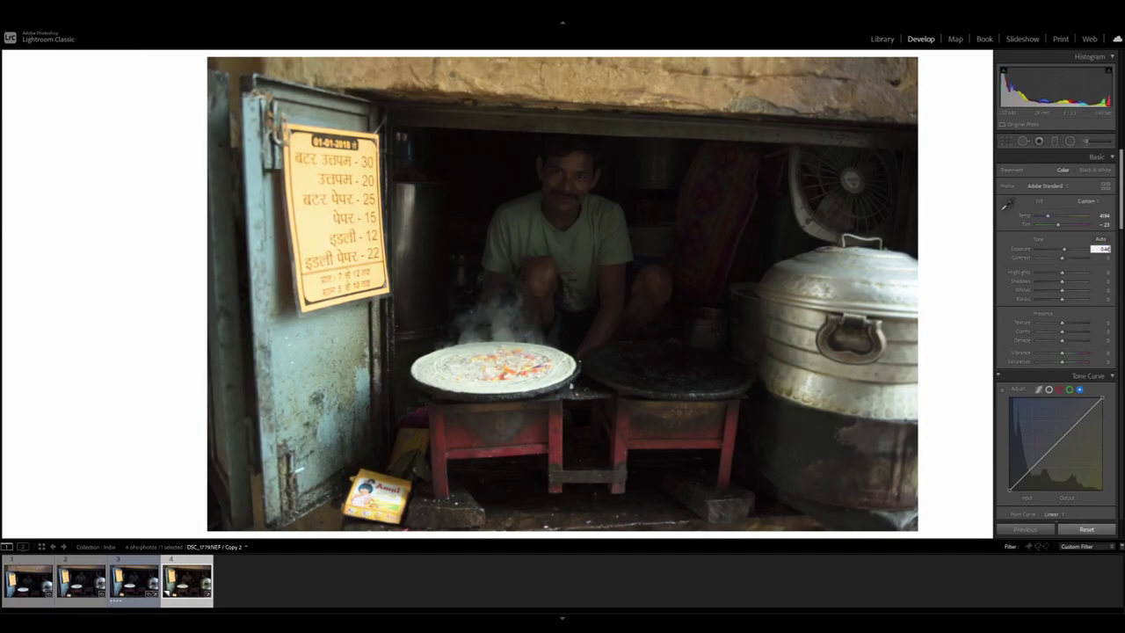
{"action": "key", "text": "Tab"}
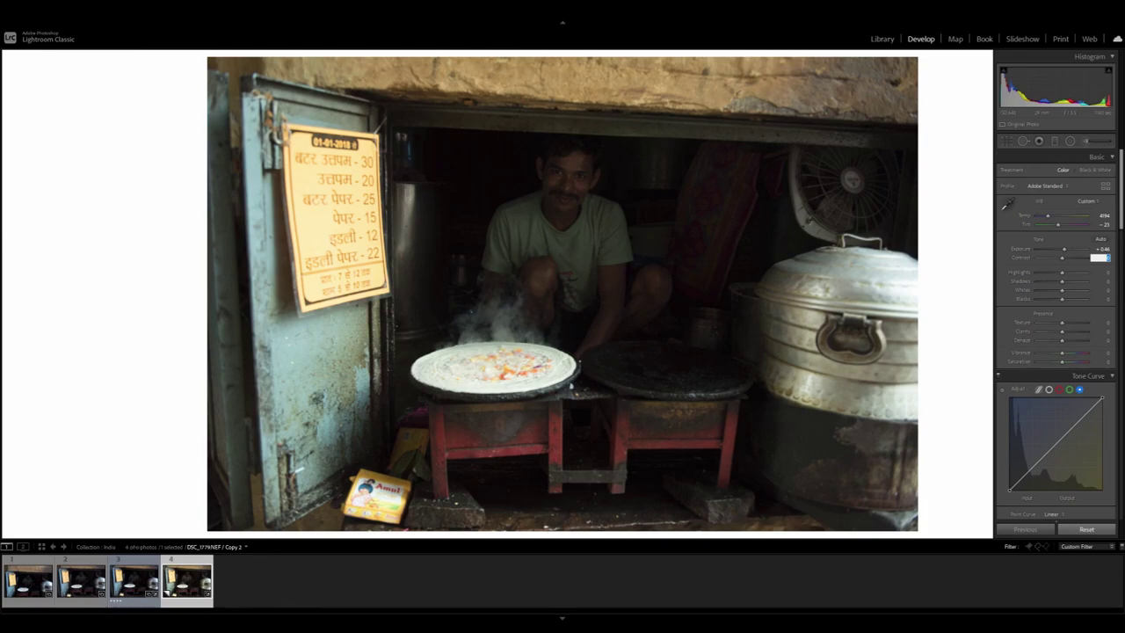
{"action": "type", "text": "-16"}
{"action": "key", "text": "Tab"}
Set the highlights to -52, the shadows to +87 and the whites to -63.
{"action": "type", "text": "-52"}
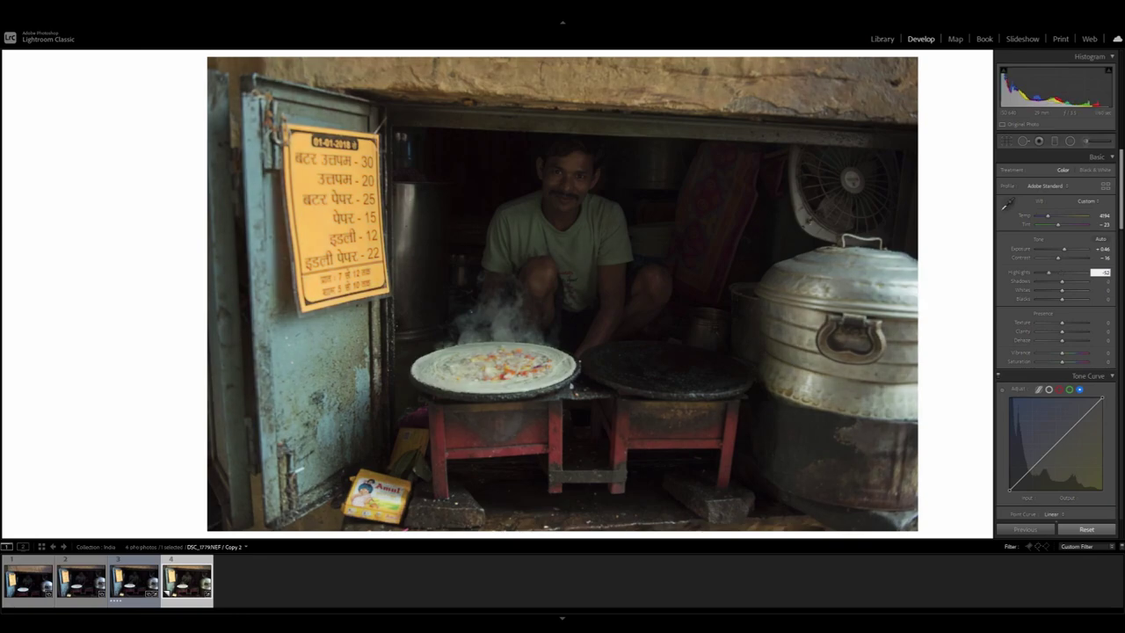
{"action": "key", "text": "Tab"}
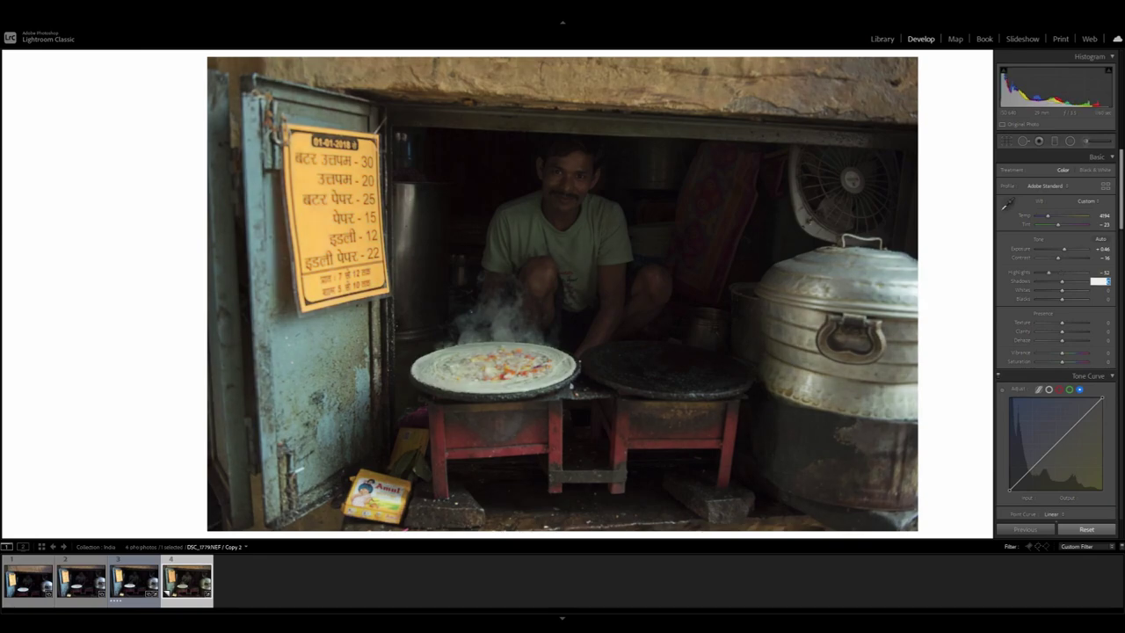
{"action": "type", "text": "87"}
{"action": "key", "text": "Tab"}
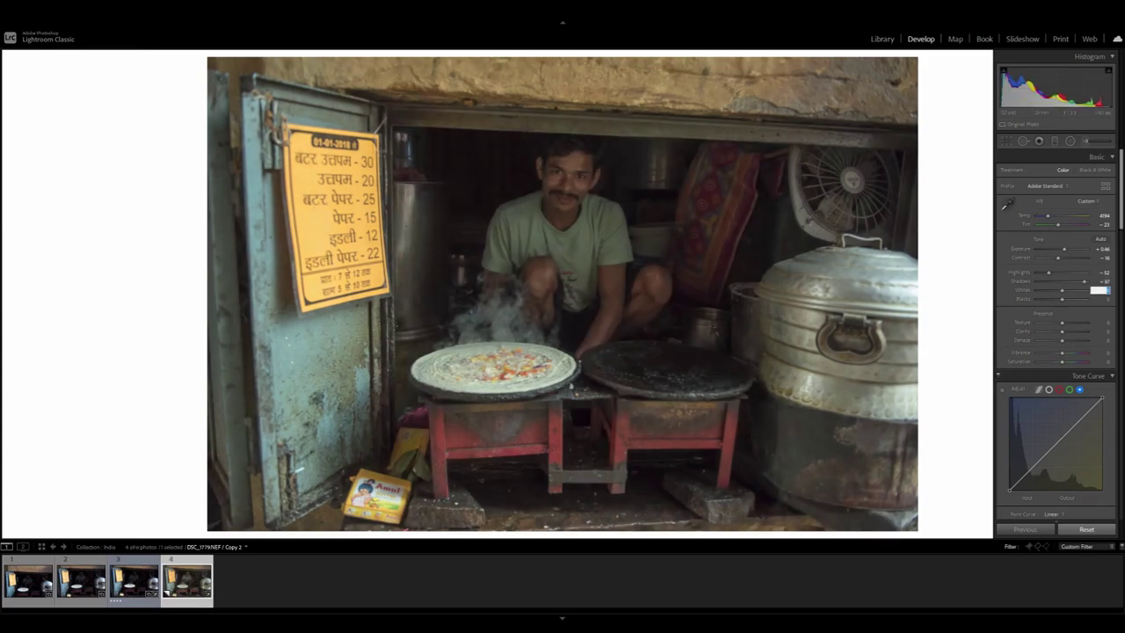
{"action": "type", "text": "-63"}
{"action": "key", "text": "Tab"}
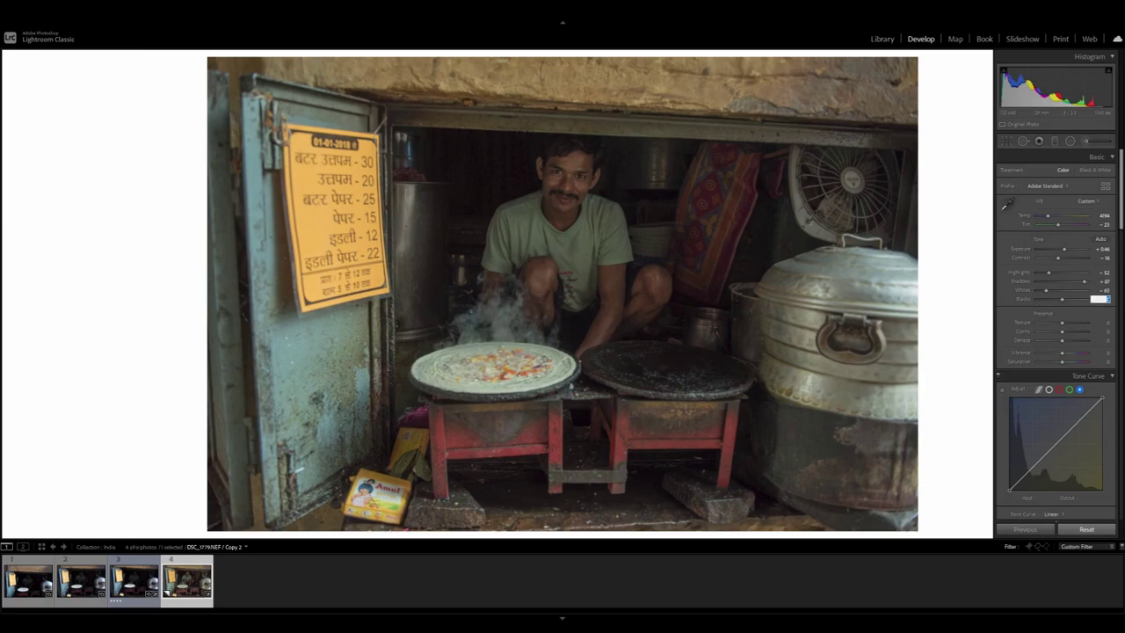
Set the vibrance to -10 and the saturation to -36.
{"action": "key", "text": "Tab"}
{"action": "key", "text": "Tab"}
{"action": "key", "text": "Tab"}
{"action": "key", "text": "Tab"}
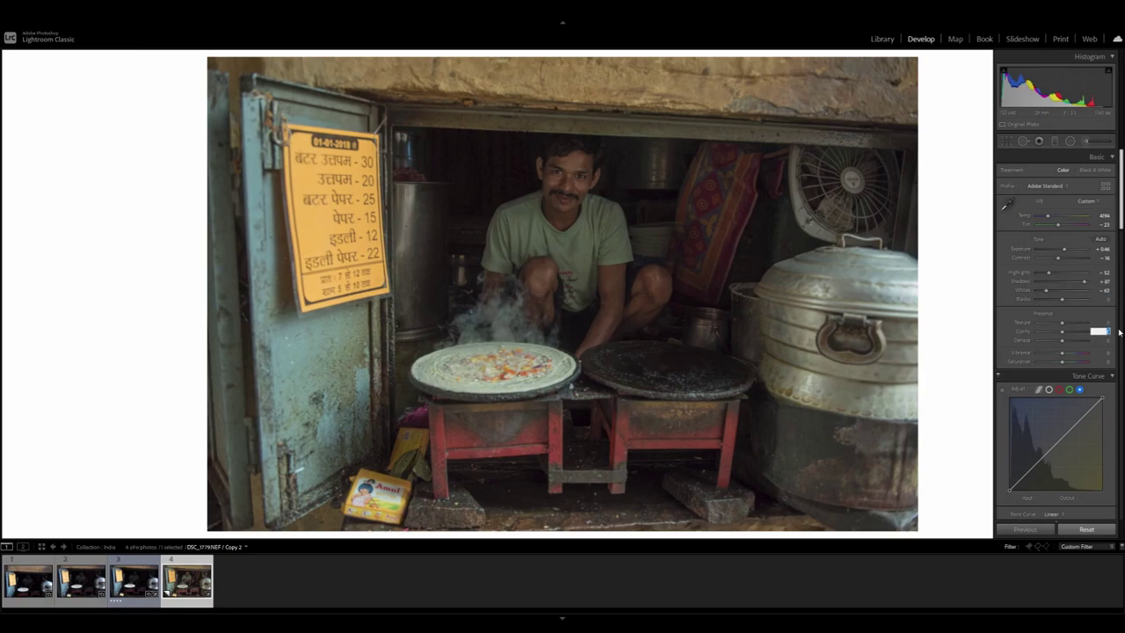
{"action": "type", "text": "-10"}
{"action": "key", "text": "Tab"}
{"action": "type", "text": "-30"}
{"action": "key", "text": "Tab"}
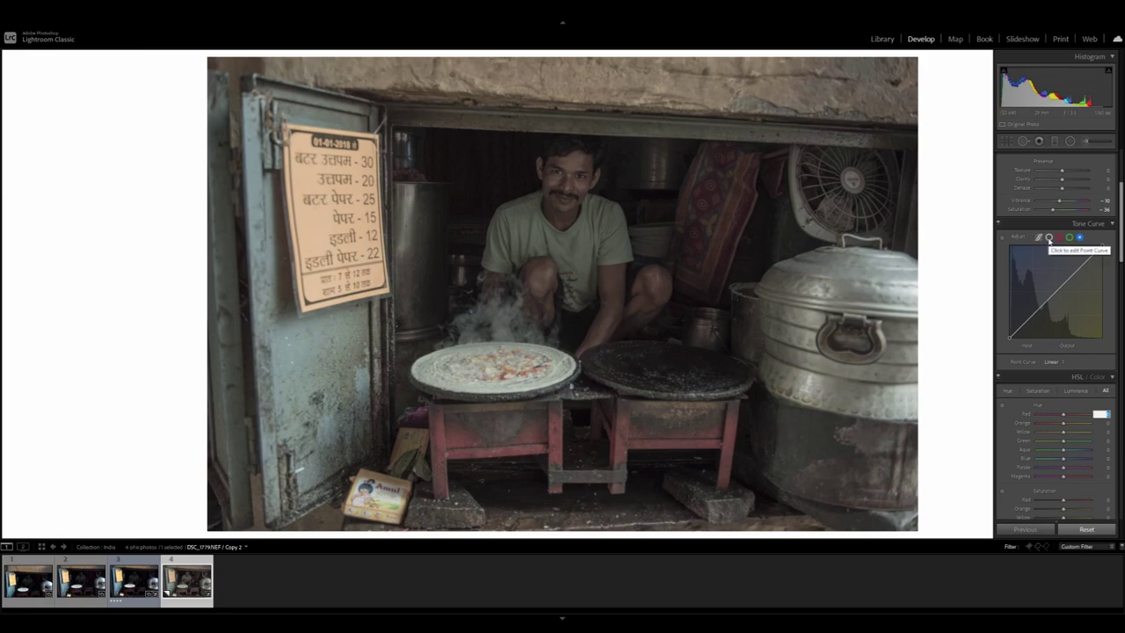
Add a shadow point to the main point curve with input 55 and output 60.
{"action": "left_click", "coordinate": [1048, 239]}
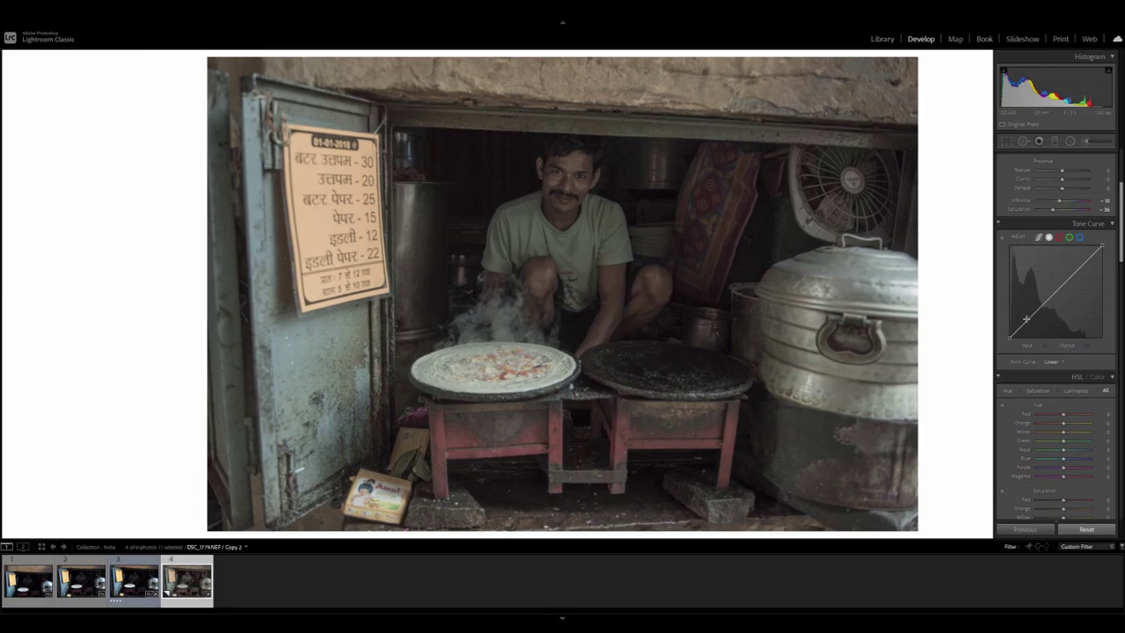
{"action": "left_click", "coordinate": [1025, 320]}
{"action": "left_click", "coordinate": [1046, 347]}
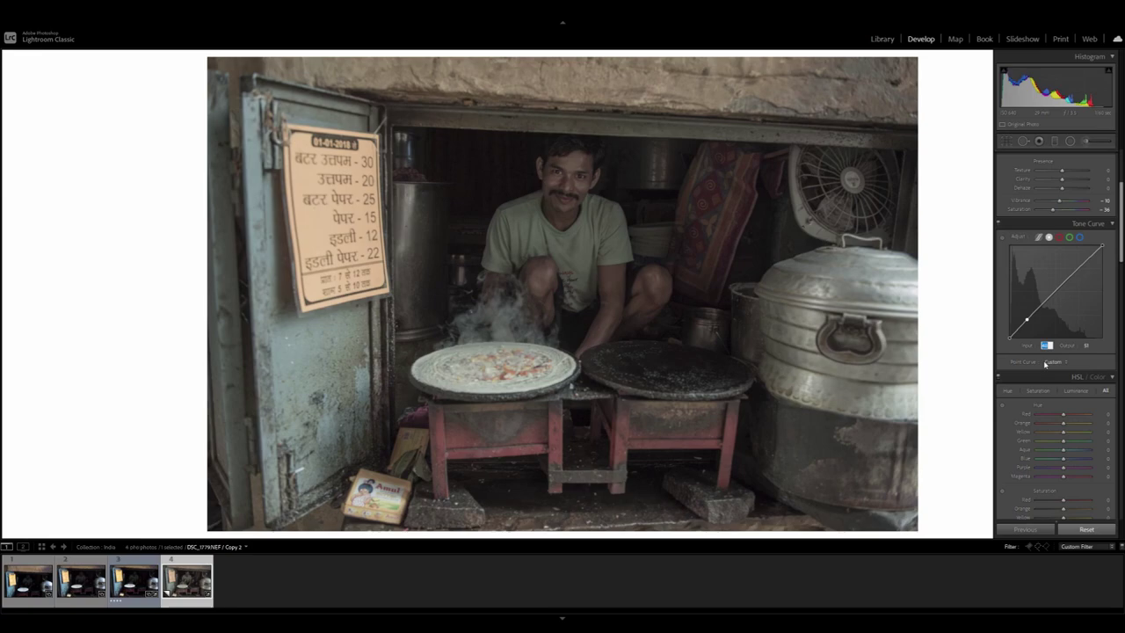
{"action": "type", "text": "55"}
{"action": "key", "text": "Return"}
{"action": "key", "text": "Tab"}
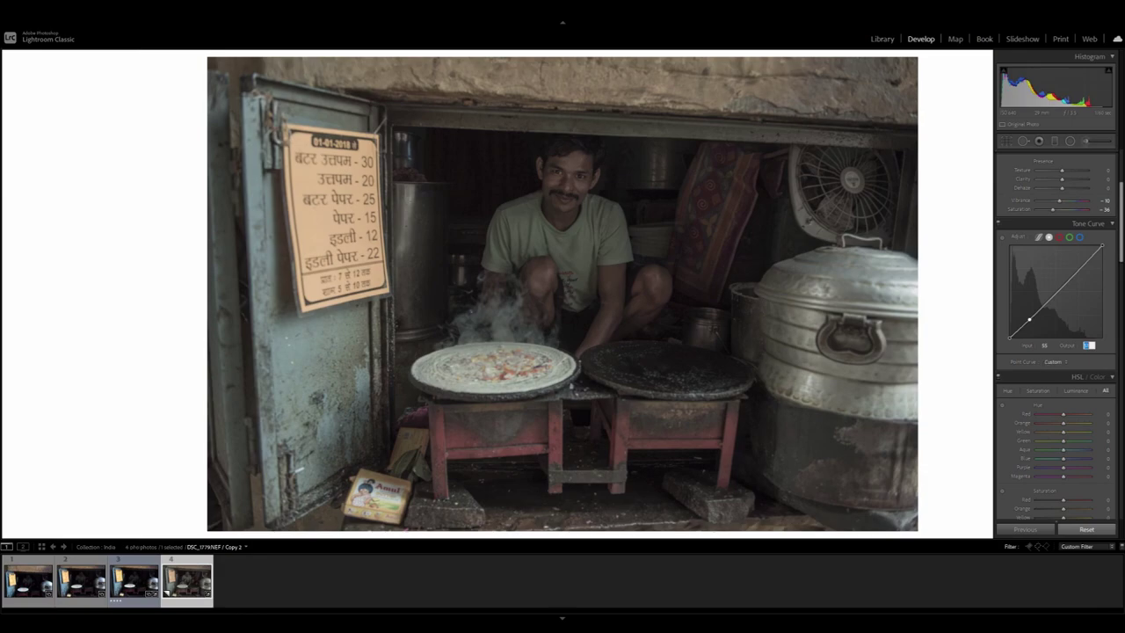
{"action": "type", "text": "60"}
Add a highlight point to the main point curve with input 186 and output 178.
{"action": "left_click", "coordinate": [1072, 271]}
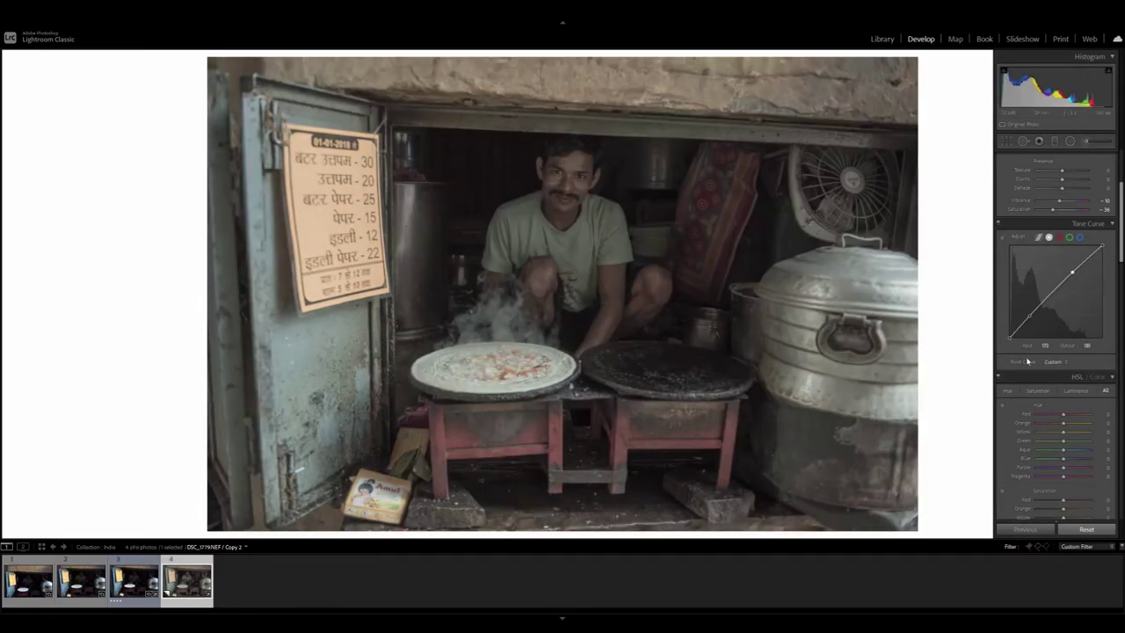
{"action": "left_click", "coordinate": [1044, 345]}
{"action": "type", "text": "186"}
{"action": "key", "text": "Tab"}
{"action": "type", "text": "178"}
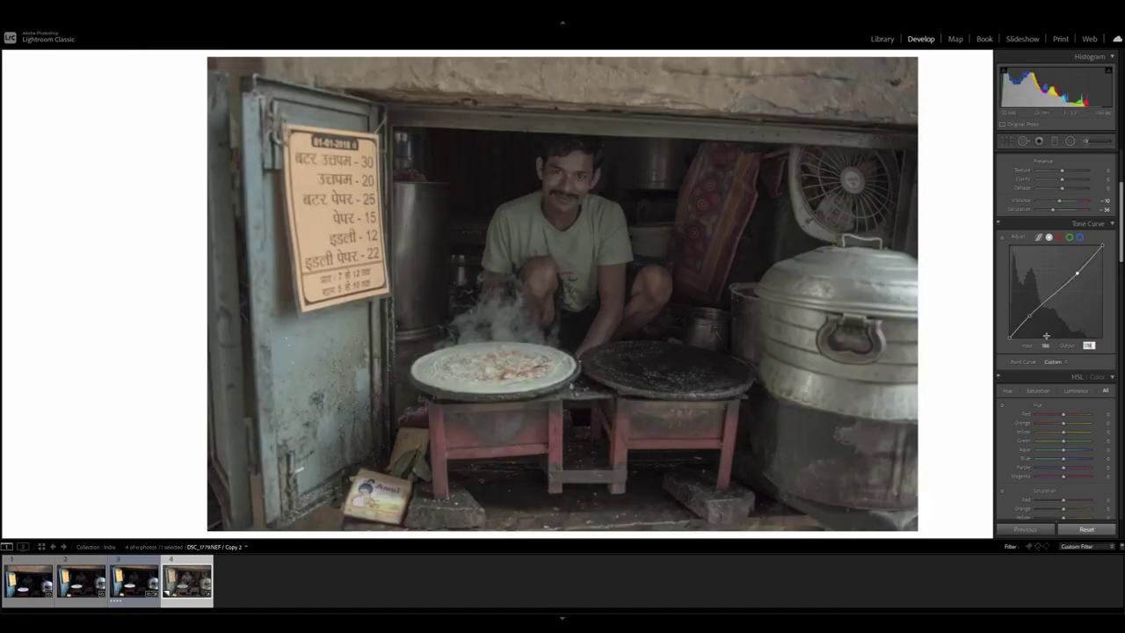
Set the white end point of the main point curve to input 253 and output 228.
{"action": "left_click", "coordinate": [1101, 246]}
{"action": "left_click", "coordinate": [1046, 346]}
{"action": "type", "text": "253"}
{"action": "key", "text": "Tab"}
{"action": "type", "text": "228"}
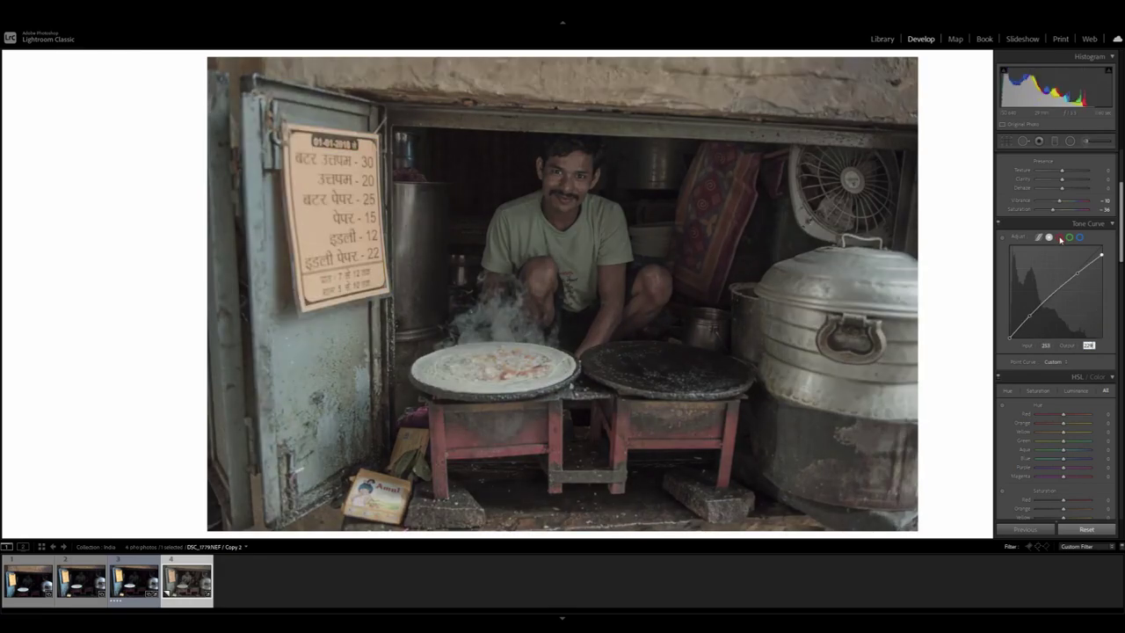
Add a shadow point to the red channel curve with input 39 and output 18.
{"action": "left_click", "coordinate": [1060, 238]}
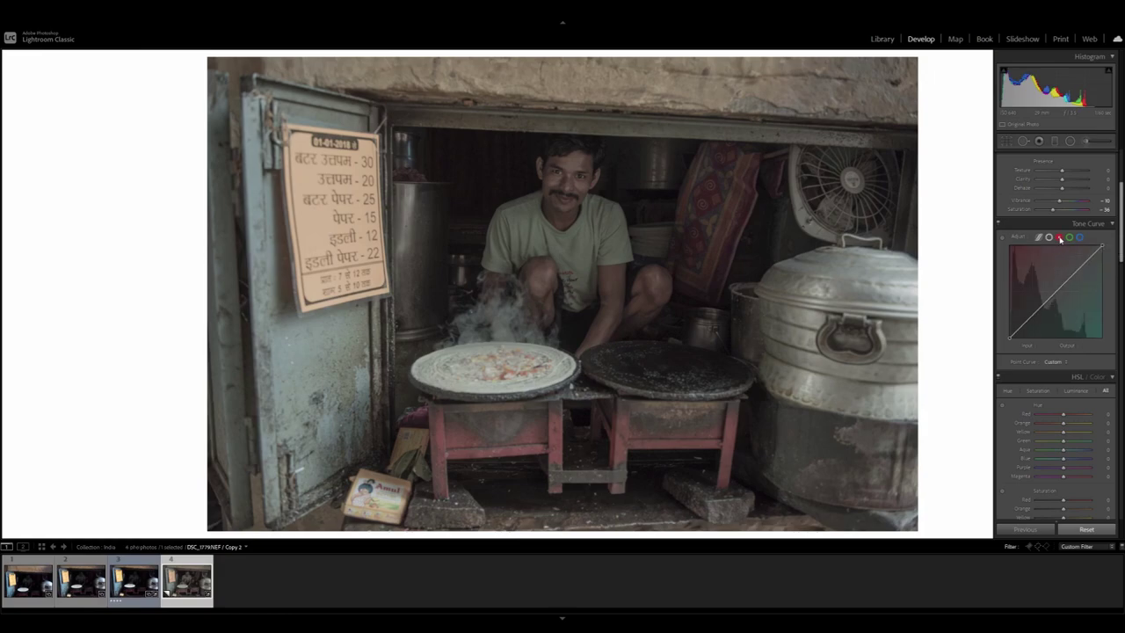
{"action": "left_click", "coordinate": [1022, 324]}
{"action": "left_click", "coordinate": [1045, 346]}
{"action": "type", "text": "38"}
{"action": "key", "text": "Tab"}
{"action": "type", "text": "18"}
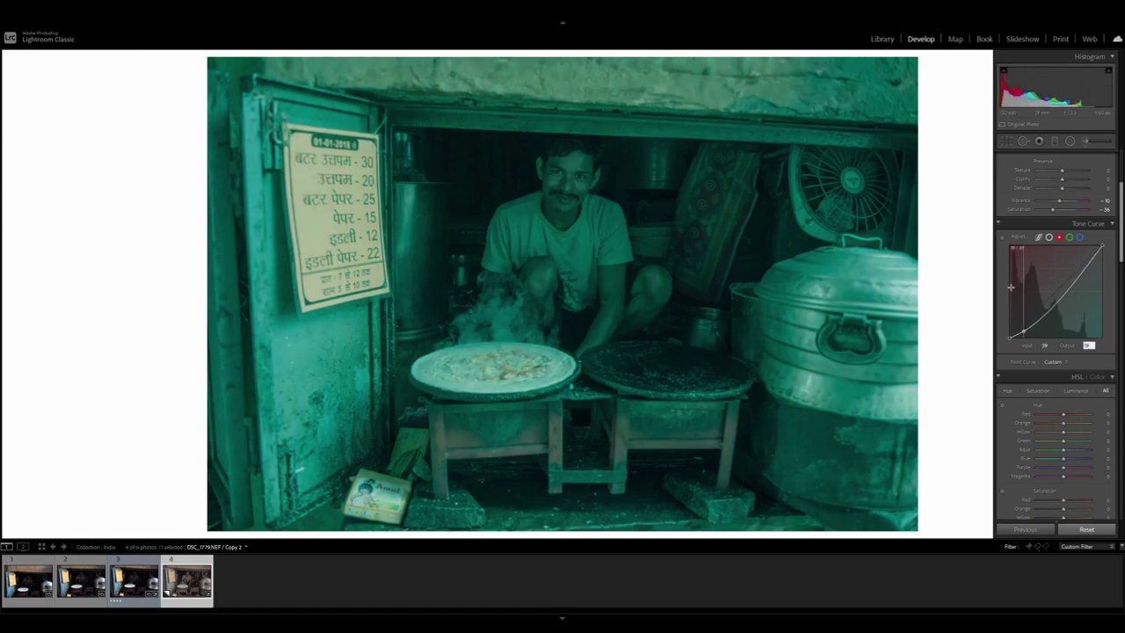
Add a second point to the red channel curve with input 86 and output 62.
{"action": "left_click", "coordinate": [1047, 314]}
{"action": "left_click", "coordinate": [1046, 345]}
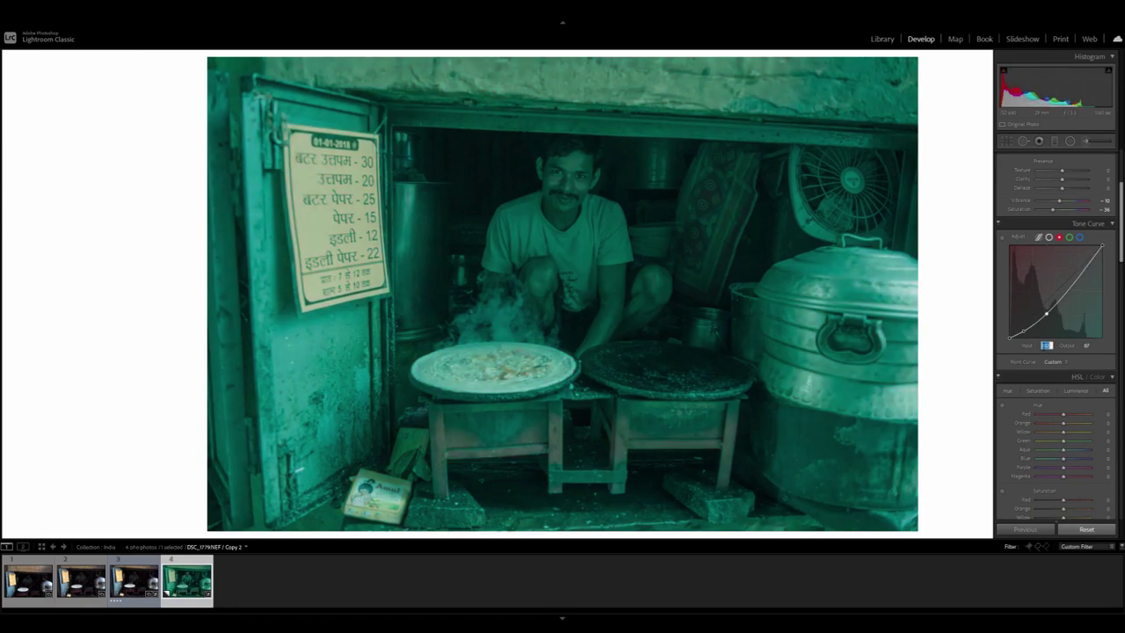
{"action": "type", "text": "86"}
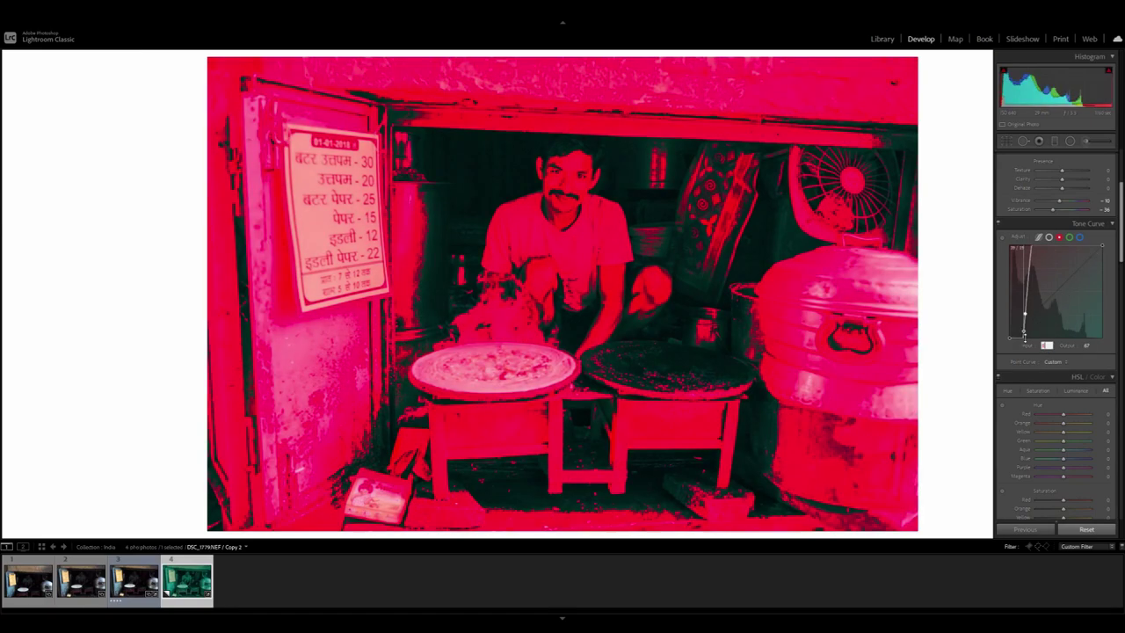
{"action": "key", "text": "Tab"}
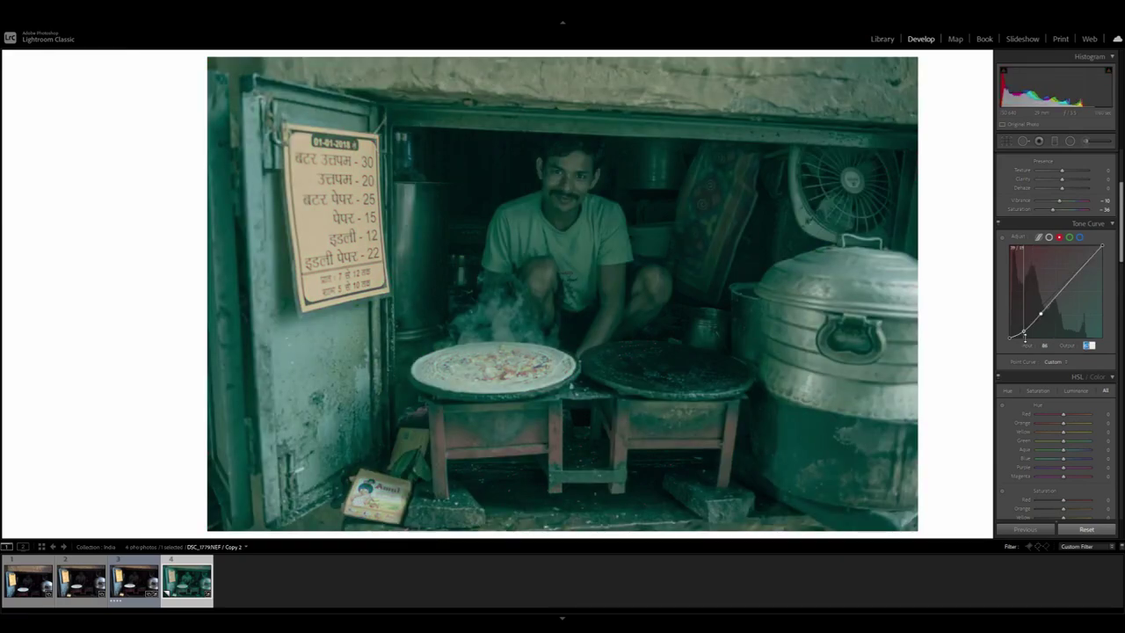
{"action": "type", "text": "62"}
Add a midtone point to the red channel curve with input 122 and output 124.
{"action": "left_click", "coordinate": [1044, 348]}
{"action": "type", "text": "122"}
{"action": "key", "text": "Tab"}
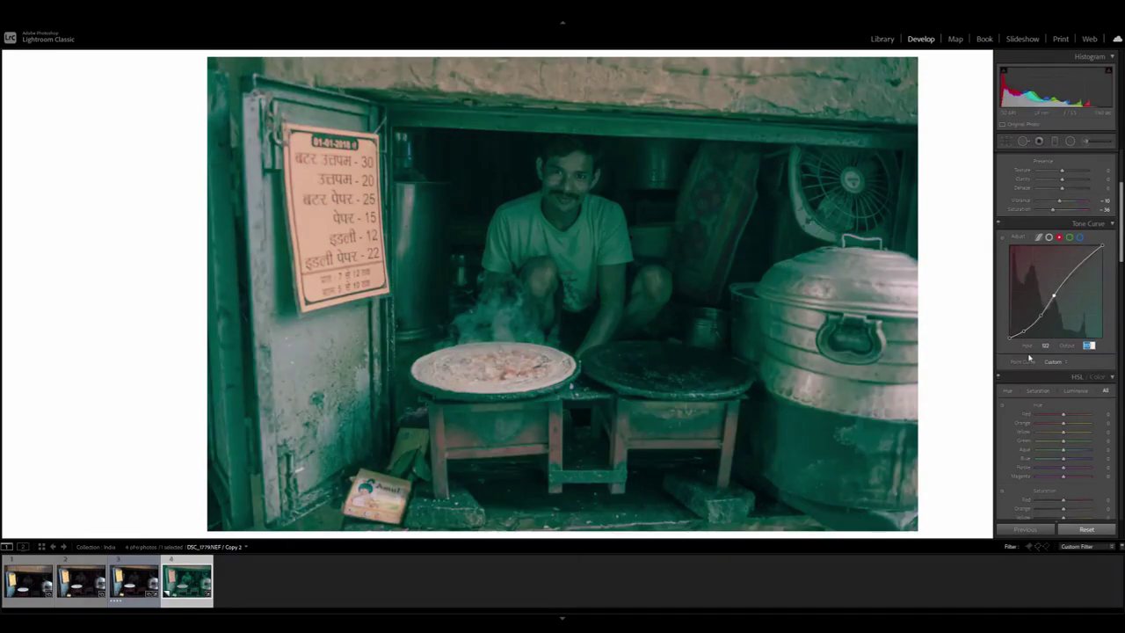
{"action": "type", "text": "124"}
Add a highlight point to the red channel curve with input 184 and output 193.
{"action": "left_click", "coordinate": [1071, 267]}
{"action": "left_click", "coordinate": [1045, 345]}
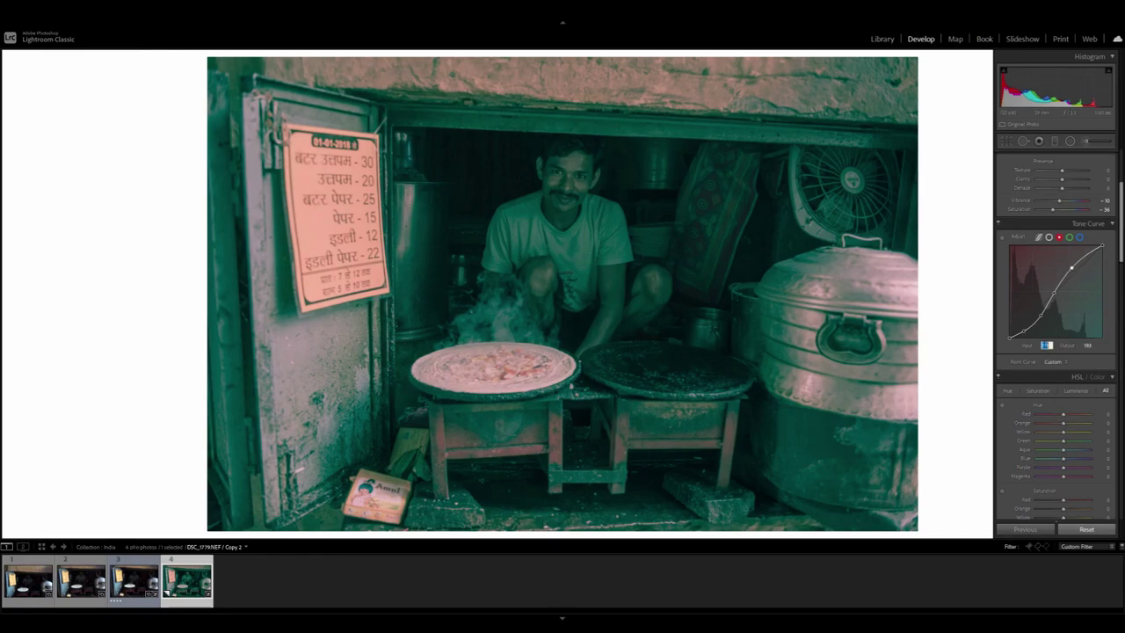
{"action": "type", "text": "184"}
{"action": "key", "text": "Tab"}
{"action": "type", "text": "193"}
Set the white end point of the red channel curve to input 255 and output 250.
{"action": "left_click", "coordinate": [1100, 246]}
{"action": "left_click", "coordinate": [1046, 346]}
{"action": "type", "text": "255"}
{"action": "key", "text": "Tab"}
{"action": "type", "text": "250"}
Add a shadow point to the green channel curve with input 41 and output 20.
{"action": "left_click", "coordinate": [1070, 237]}
{"action": "left_click", "coordinate": [1069, 237]}
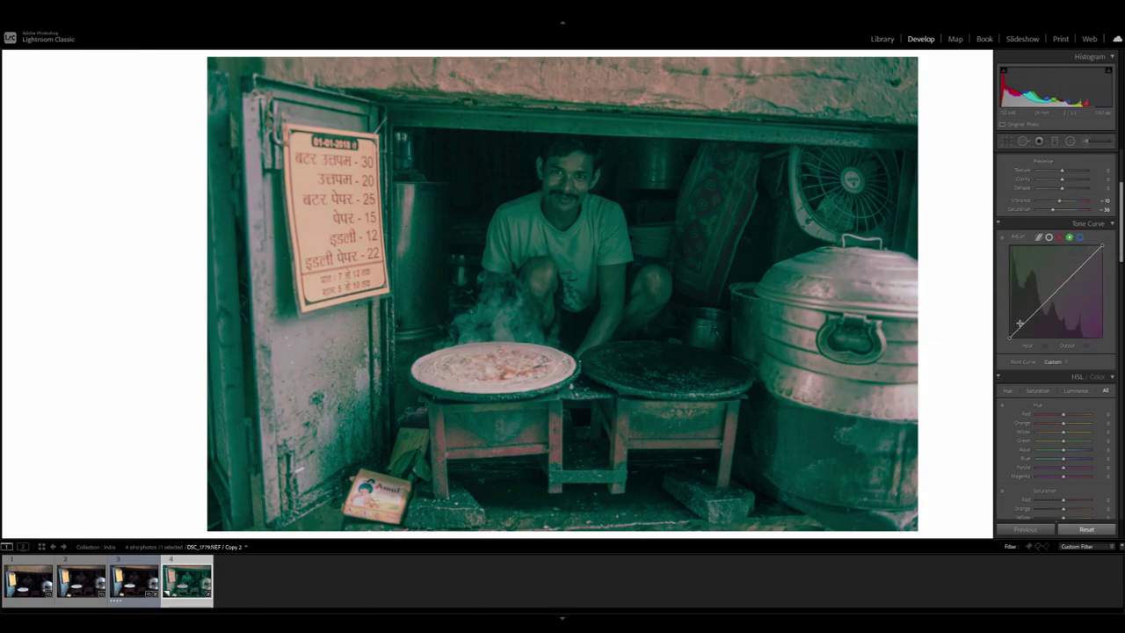
{"action": "left_click", "coordinate": [1025, 320]}
{"action": "left_click", "coordinate": [1044, 345]}
{"action": "type", "text": "41"}
{"action": "key", "text": "Tab"}
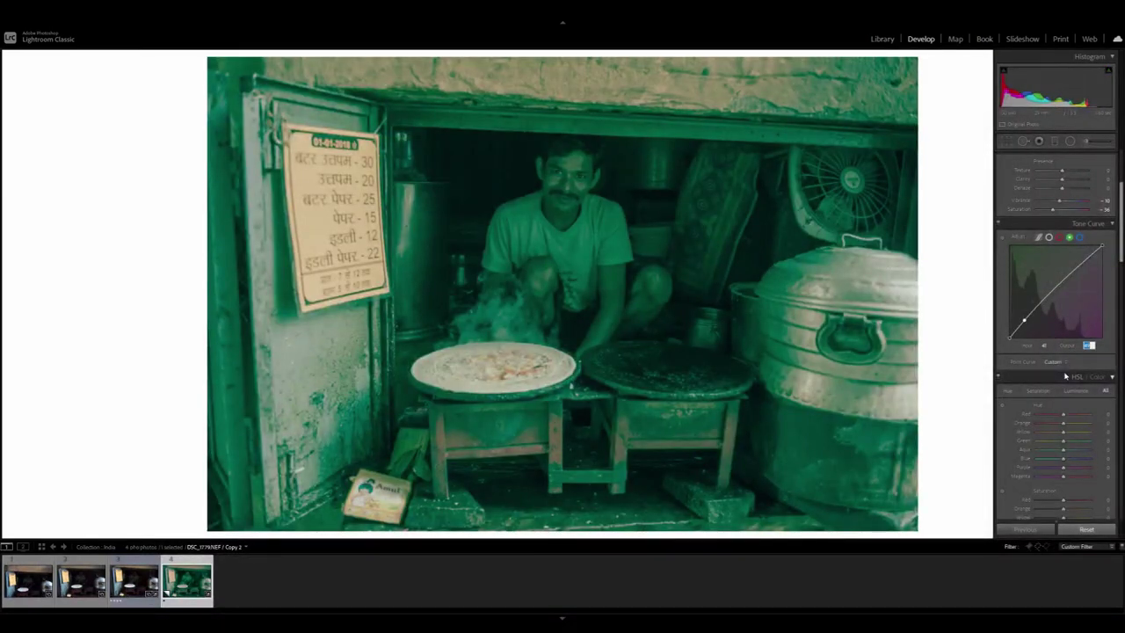
{"action": "type", "text": "20"}
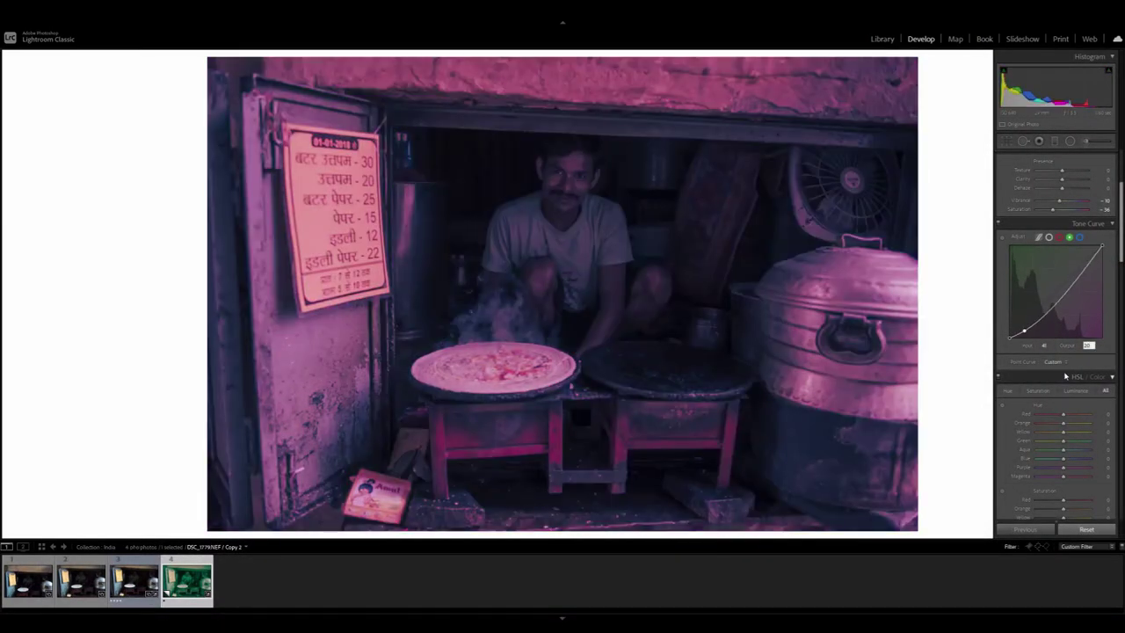
Add a lower-midtone point to the green channel curve with input 85 and output 63.
{"action": "left_click_drag", "start_coordinate": [1049, 307], "coordinate": [1049, 312]}
{"action": "left_click", "coordinate": [1046, 346]}
{"action": "type", "text": "85"}
{"action": "key", "text": "Tab"}
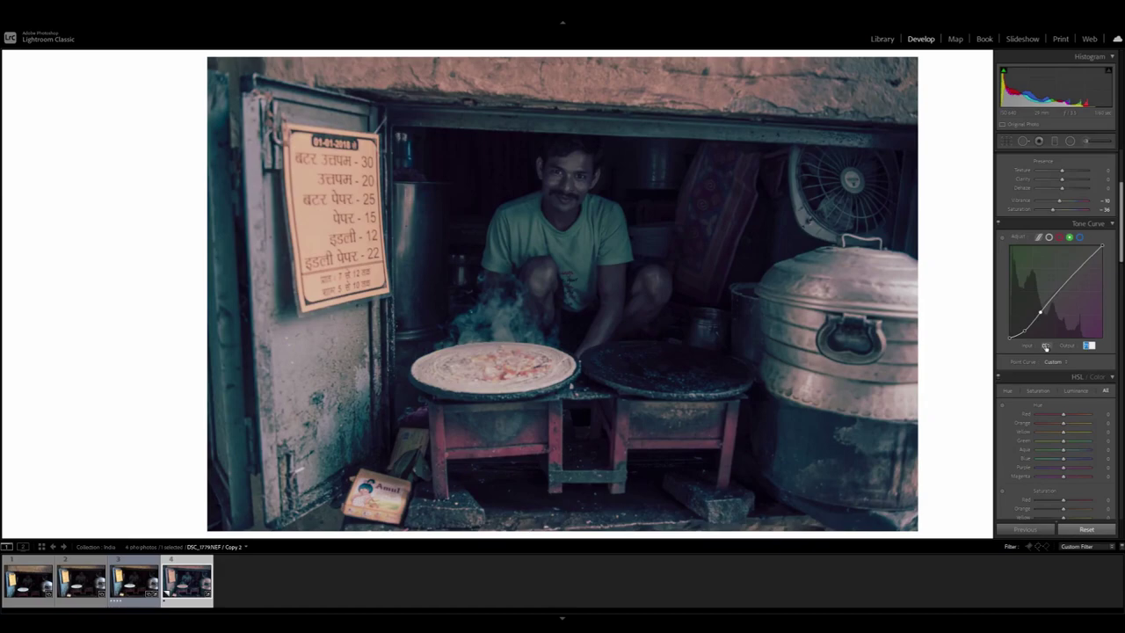
{"action": "type", "text": "63"}
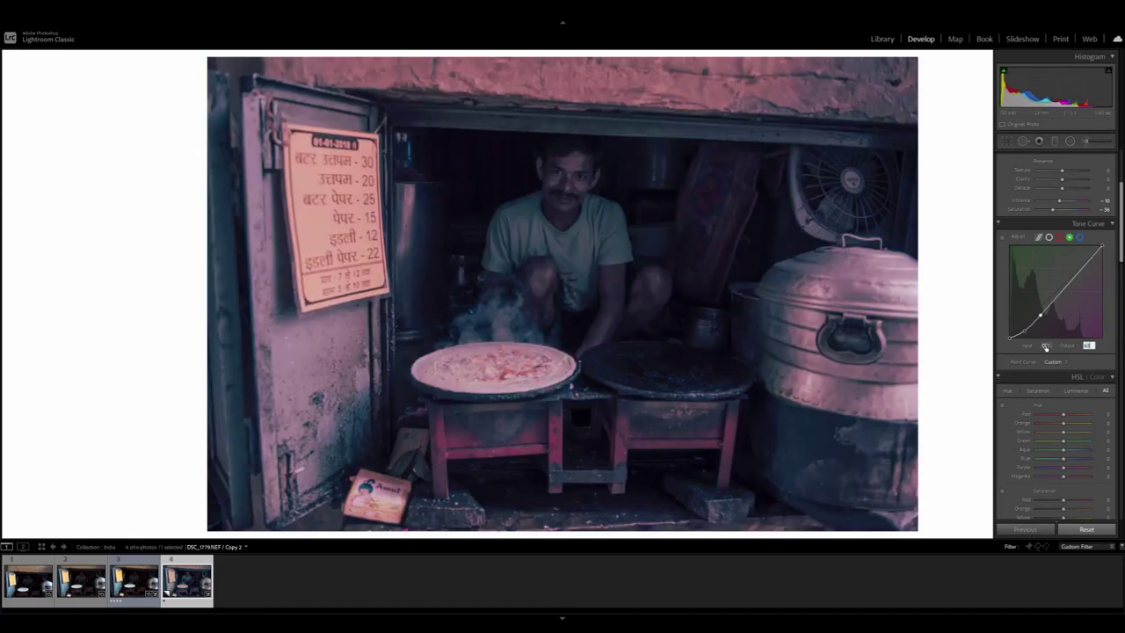
Add a midtone point to the green channel curve with input 123 and output 126.
{"action": "left_click", "coordinate": [1058, 295]}
{"action": "left_click", "coordinate": [1046, 347]}
{"action": "type", "text": "123"}
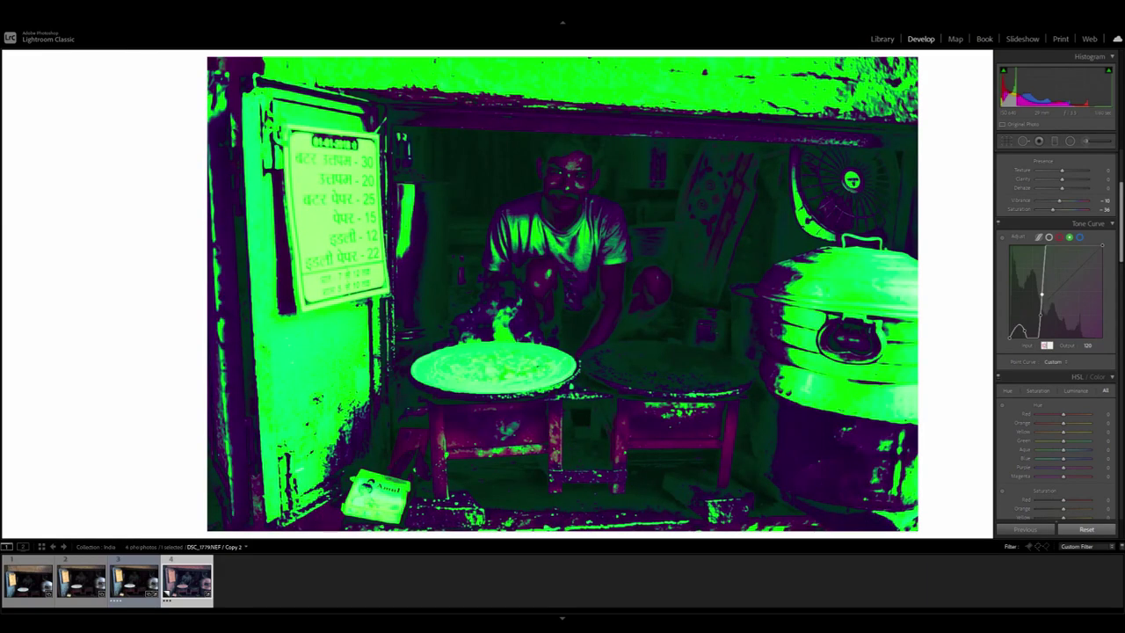
{"action": "key", "text": "Tab"}
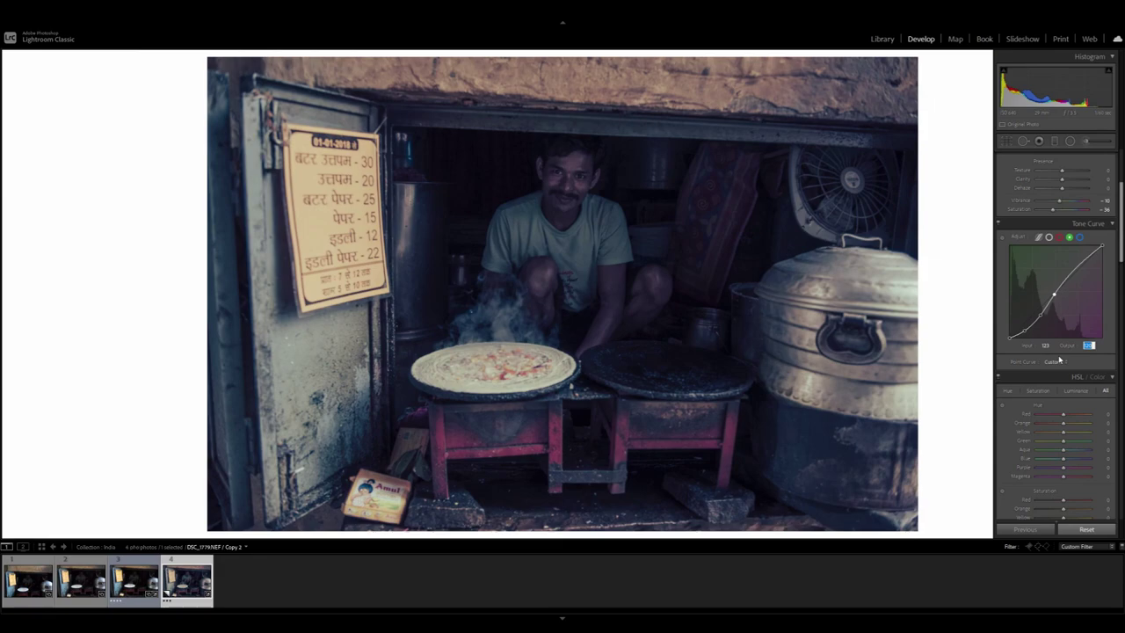
{"action": "type", "text": "126"}
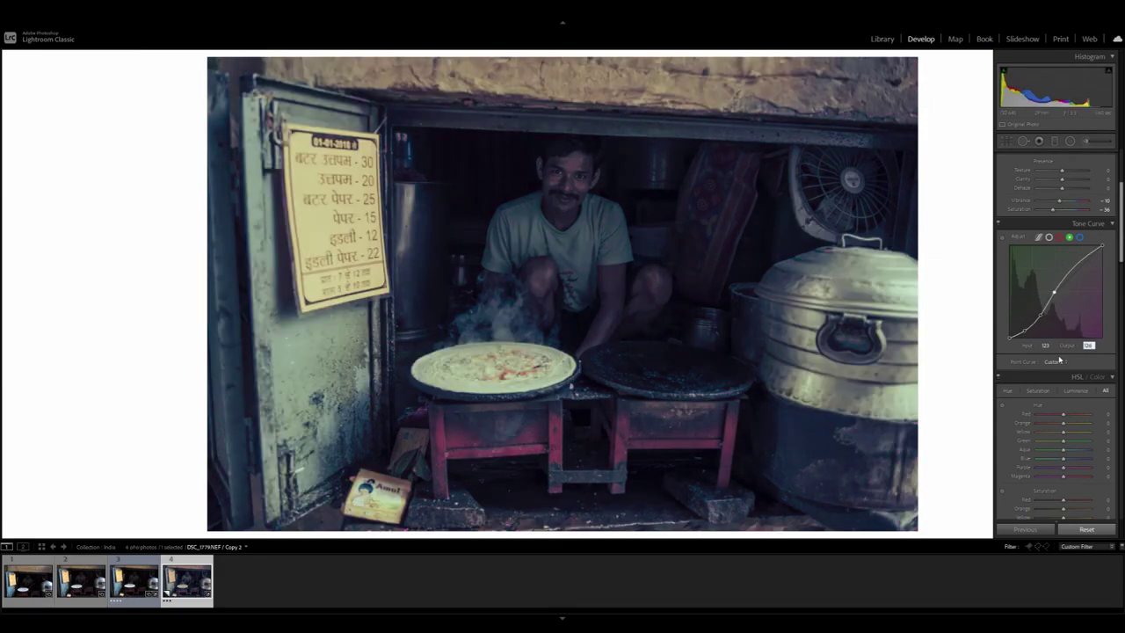
Add a highlight point to the green channel curve with input 198 and output 205.
{"action": "left_click", "coordinate": [1075, 264]}
{"action": "left_click", "coordinate": [1045, 345]}
{"action": "type", "text": "198"}
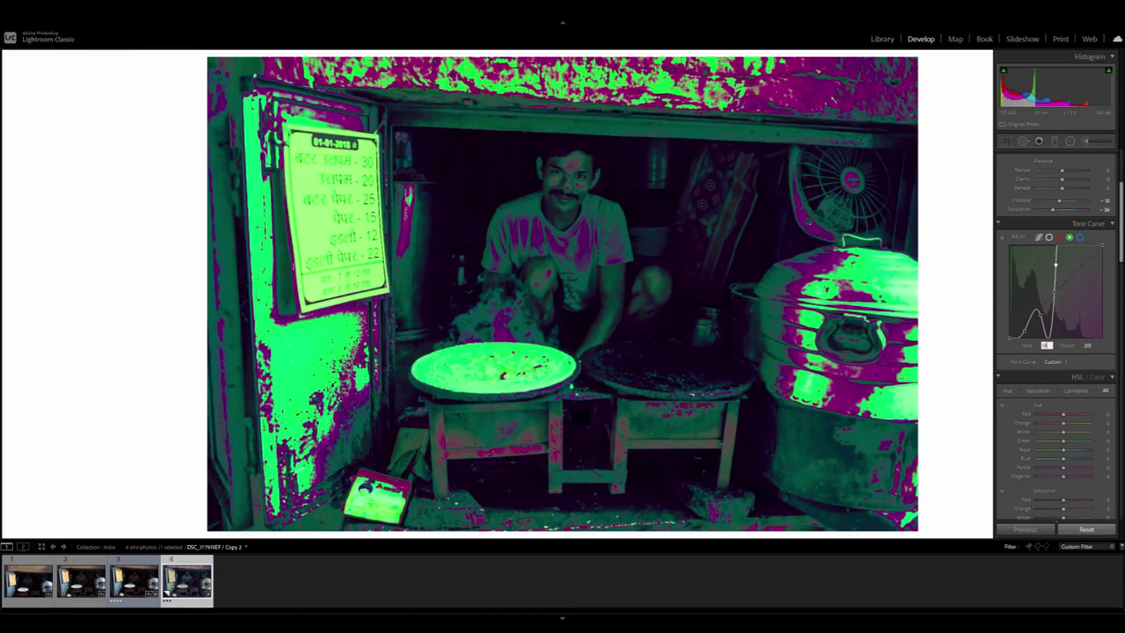
{"action": "key", "text": "Tab"}
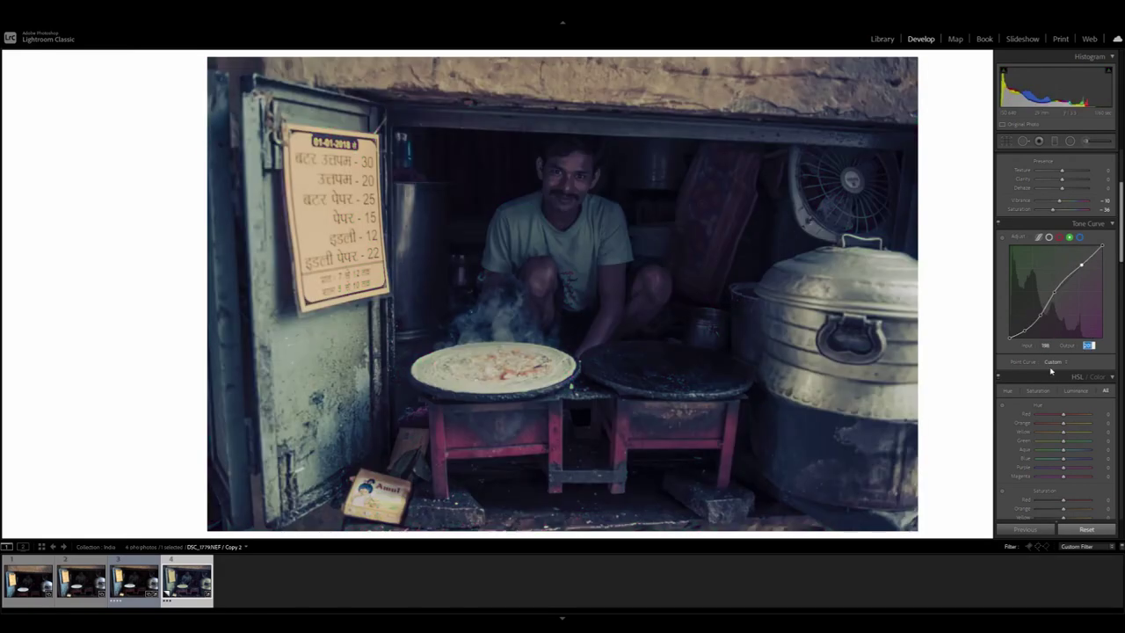
{"action": "type", "text": "205"}
Set the white end point of the green channel curve to input 255 and output 246.
{"action": "left_click", "coordinate": [1102, 246]}
{"action": "left_click", "coordinate": [1045, 346]}
{"action": "type", "text": "255"}
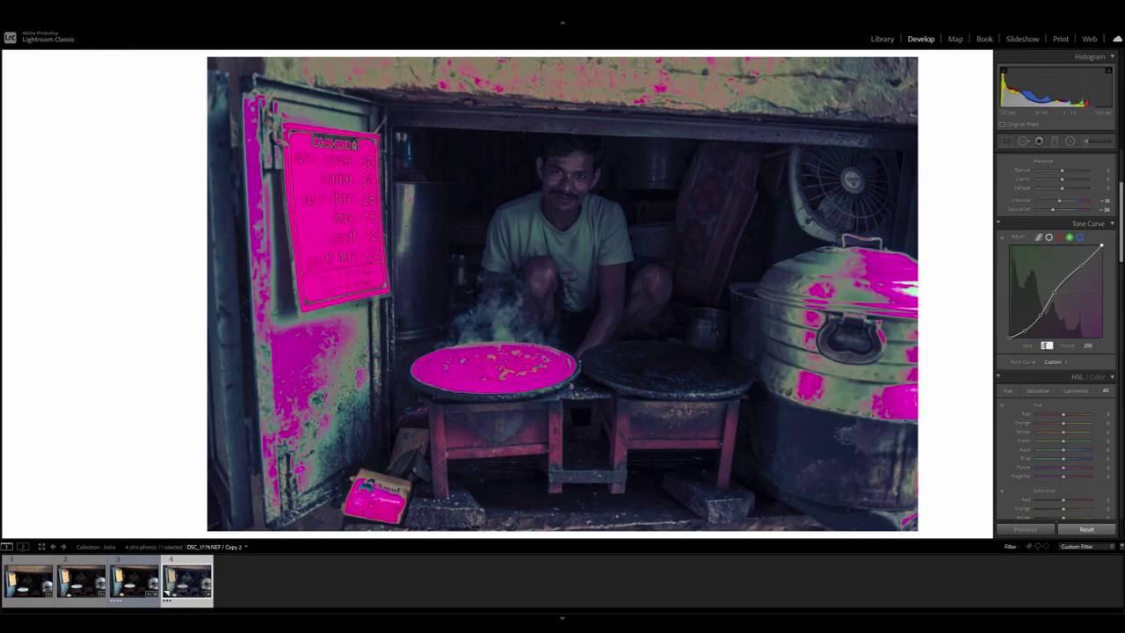
{"action": "key", "text": "Tab"}
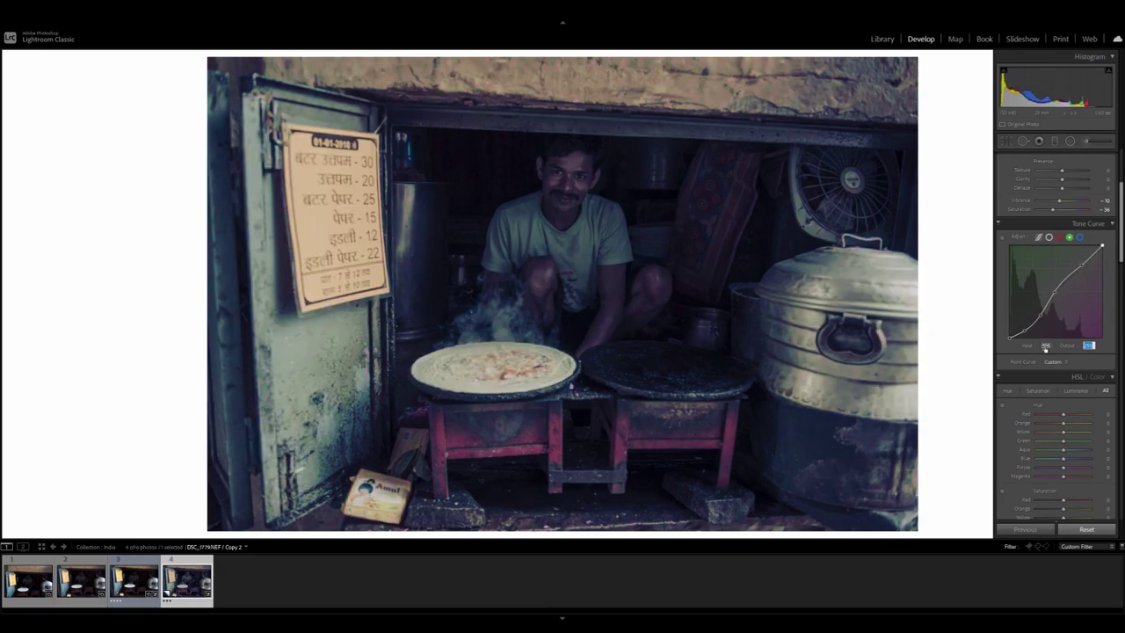
{"action": "type", "text": "246"}
Add a shadow point to the blue channel curve with input 40 and output 20.
{"action": "left_click", "coordinate": [1079, 237]}
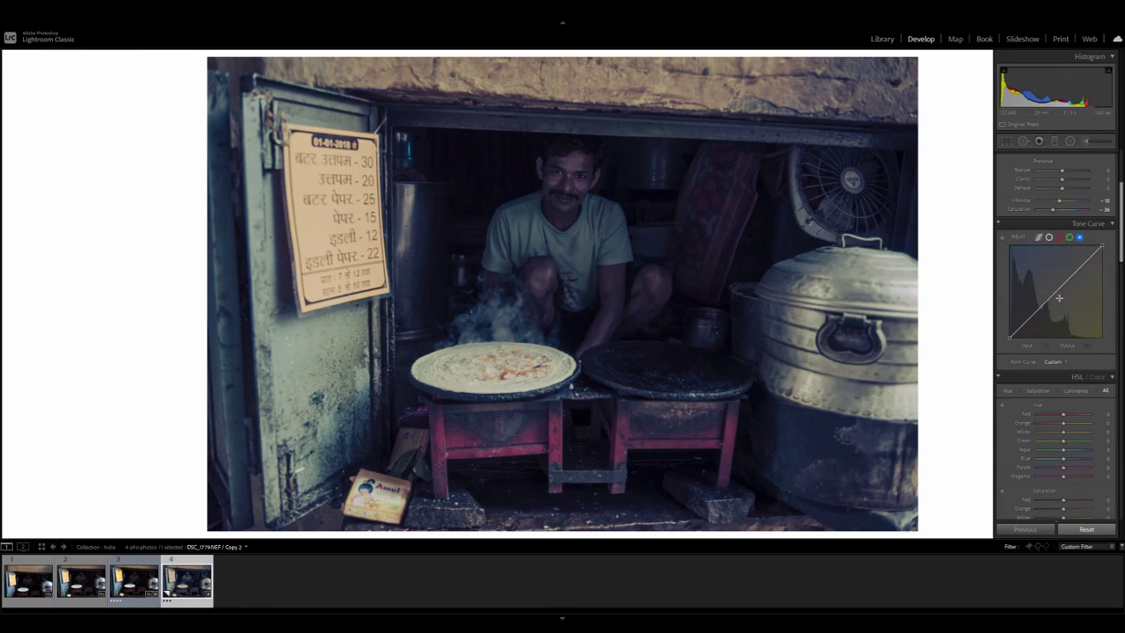
{"action": "left_click", "coordinate": [1029, 318]}
{"action": "left_click", "coordinate": [1045, 345]}
{"action": "type", "text": "40"}
{"action": "key", "text": "Tab"}
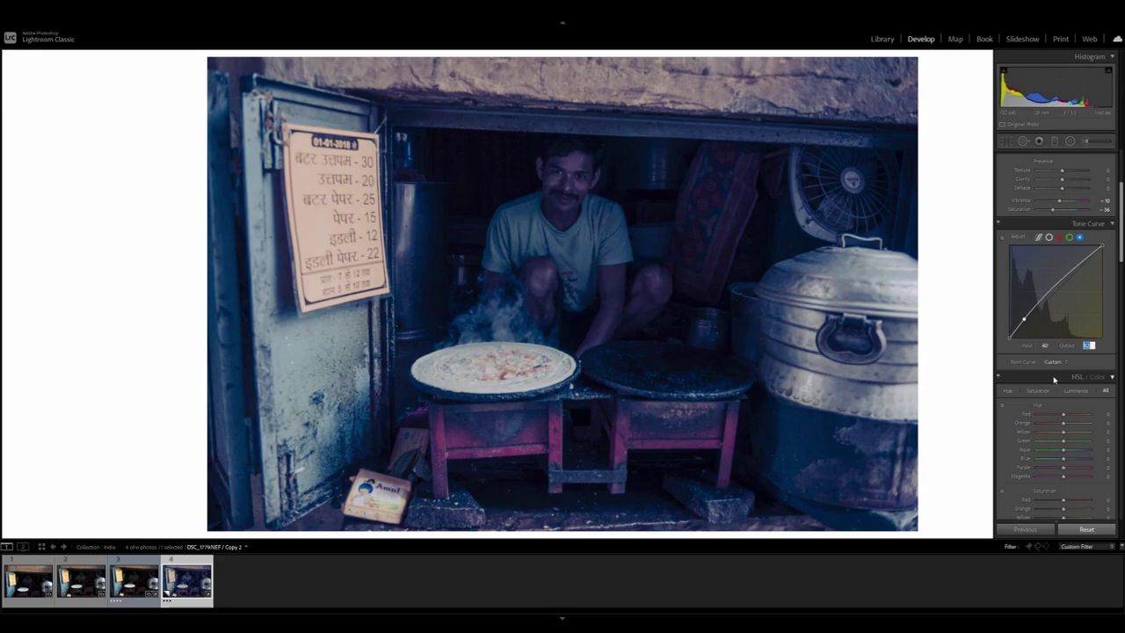
{"action": "type", "text": "20"}
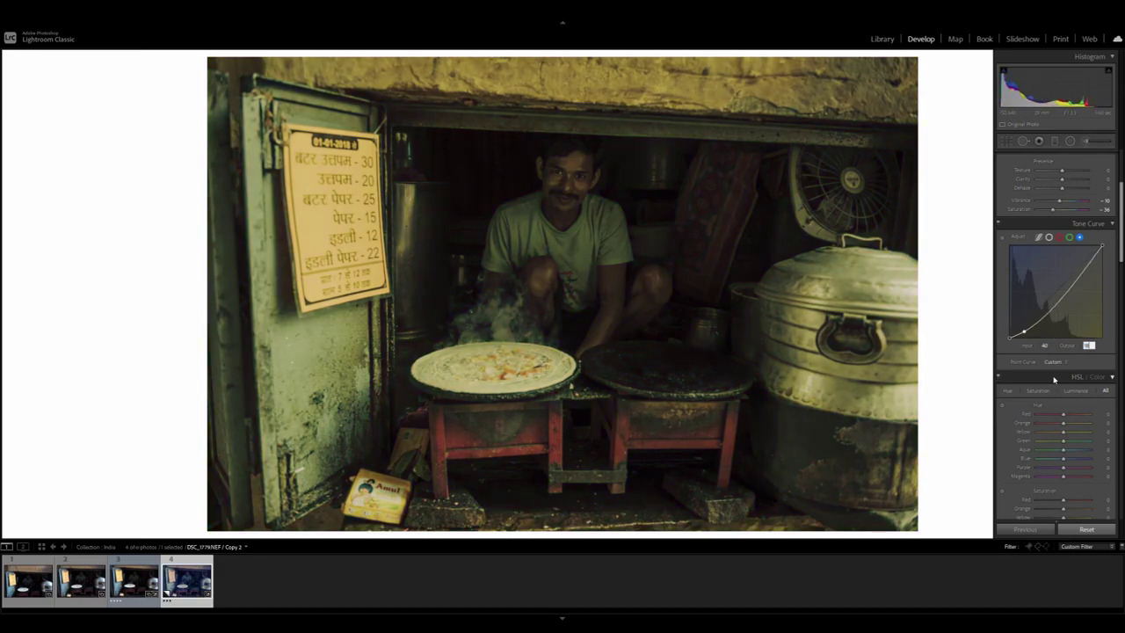
Add a lower-midtone point to the blue channel curve with input 85 and output 62.
{"action": "left_click", "coordinate": [1045, 312]}
{"action": "left_click", "coordinate": [1046, 348]}
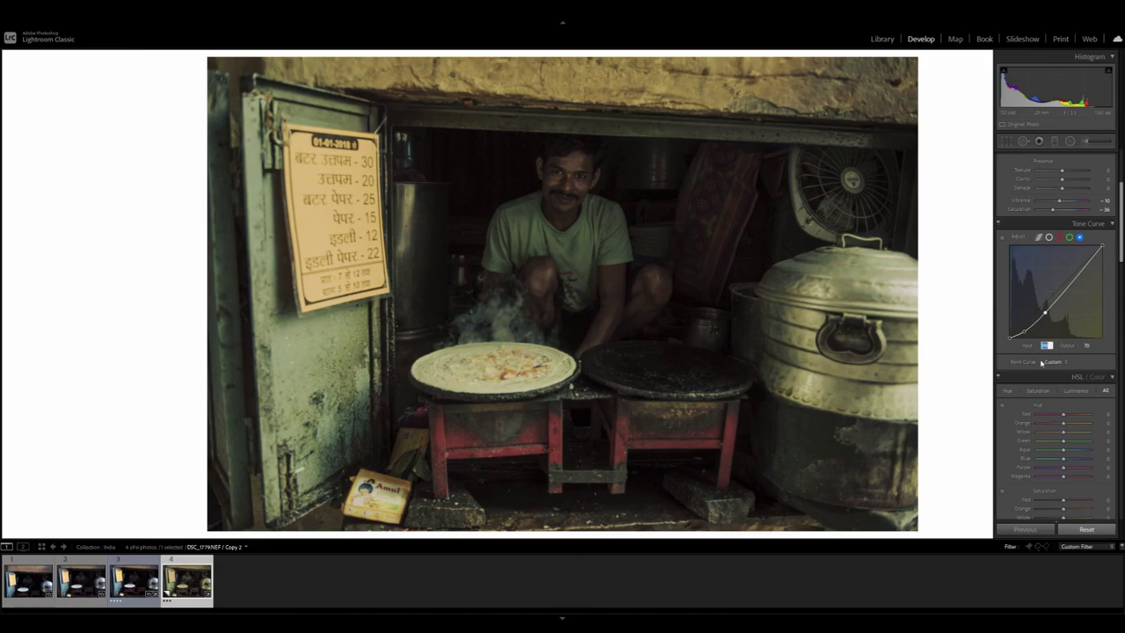
{"action": "type", "text": "85"}
{"action": "key", "text": "Tab"}
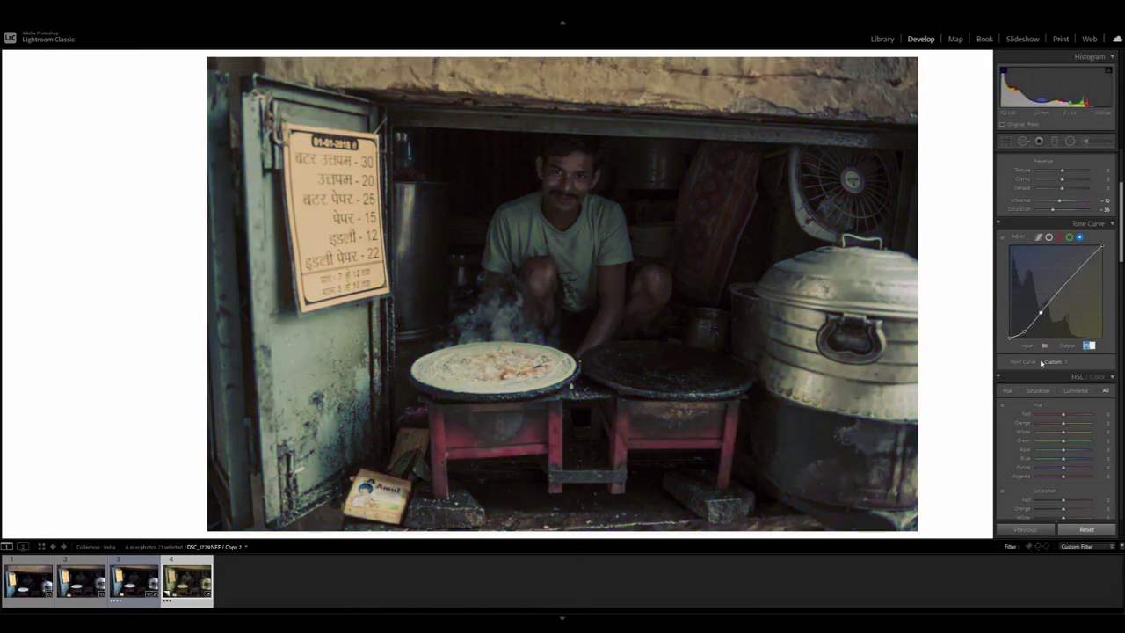
{"action": "type", "text": "62"}
Add a midtone point to the blue channel curve with input 123 and output about 126.
{"action": "left_click", "coordinate": [1057, 296]}
{"action": "left_click", "coordinate": [1045, 345]}
{"action": "type", "text": "123"}
{"action": "key", "text": "Tab"}
{"action": "type", "text": "106"}
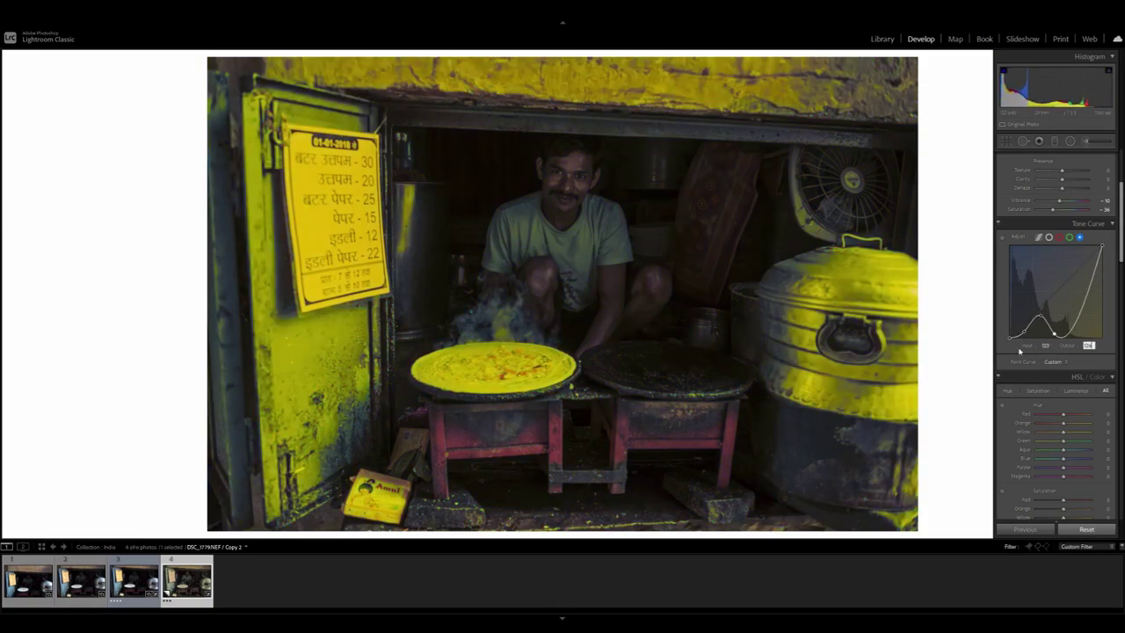
Add a highlight point to the blue channel curve with input 178 and output 193.
{"action": "left_click", "coordinate": [1078, 261]}
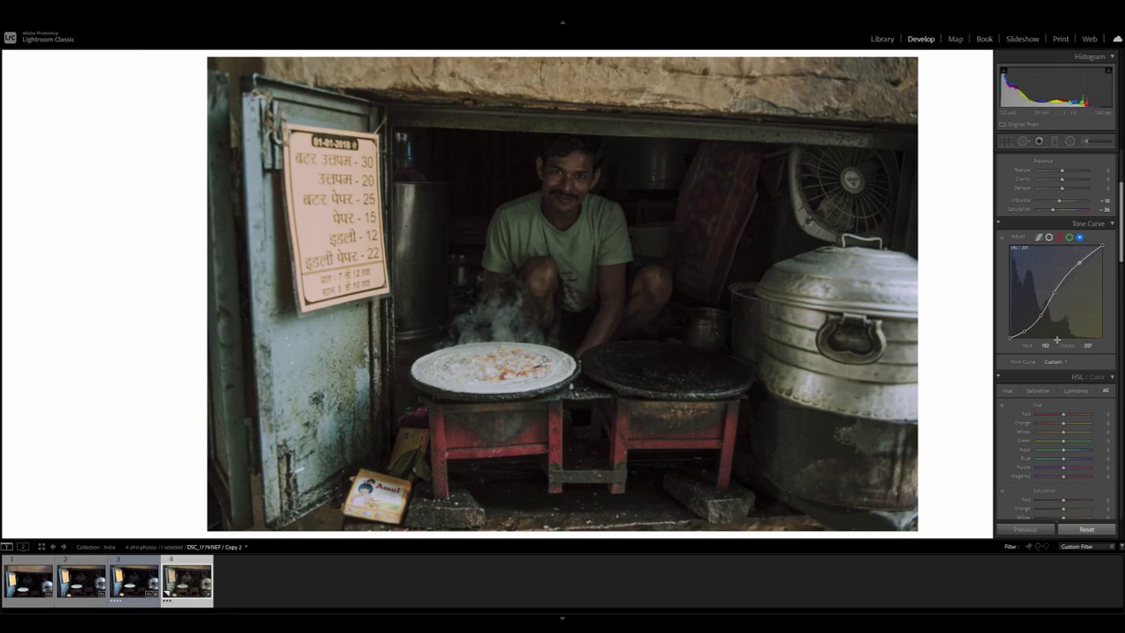
{"action": "left_click", "coordinate": [1045, 345]}
{"action": "type", "text": "178"}
{"action": "key", "text": "Tab"}
{"action": "type", "text": "1"}
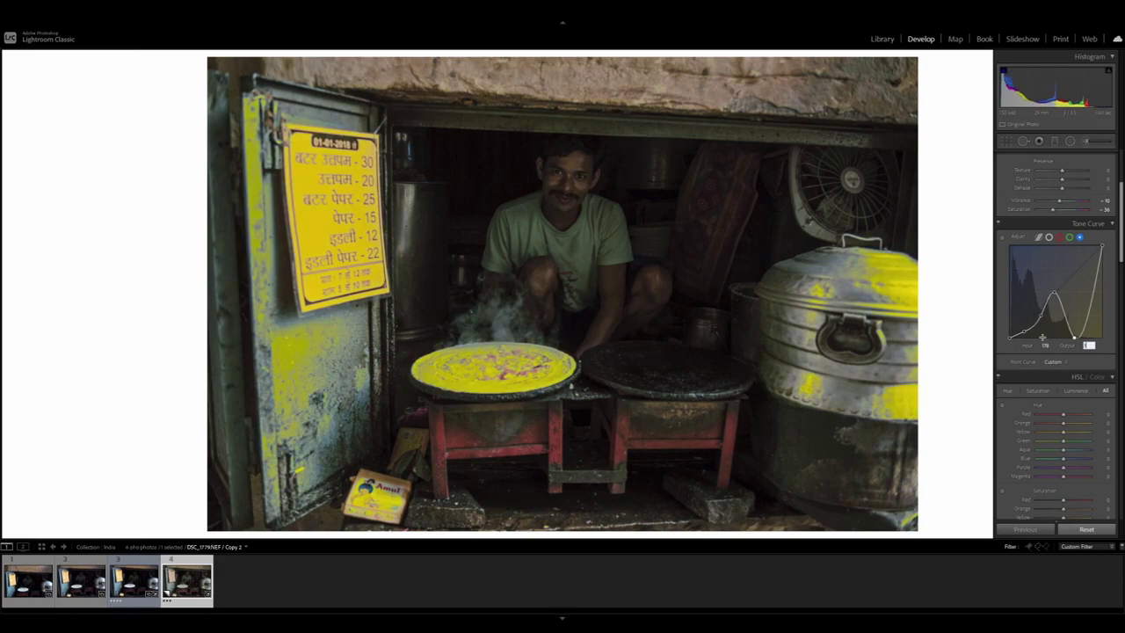
{"action": "type", "text": "93"}
{"action": "key", "text": "Return"}
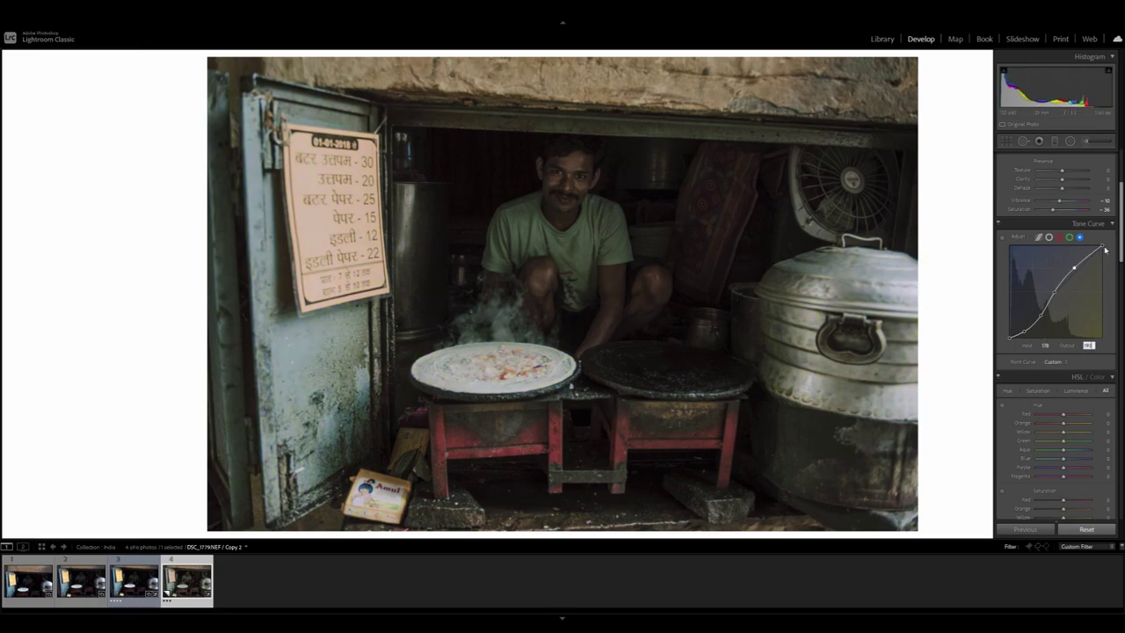
Set the white end point of the blue channel curve to input 255 and output 239.
{"action": "left_click", "coordinate": [1100, 243]}
{"action": "type", "text": "1"}
{"action": "type", "text": "55"}
{"action": "key", "text": "Tab"}
{"action": "type", "text": "238"}
{"action": "key", "text": "Return"}
Set the HSL hue of orange to -6 and adjust the red, yellow and green hues.
{"action": "scroll", "coordinate": [1070, 377], "scroll_direction": "down", "scroll_amount": 4}
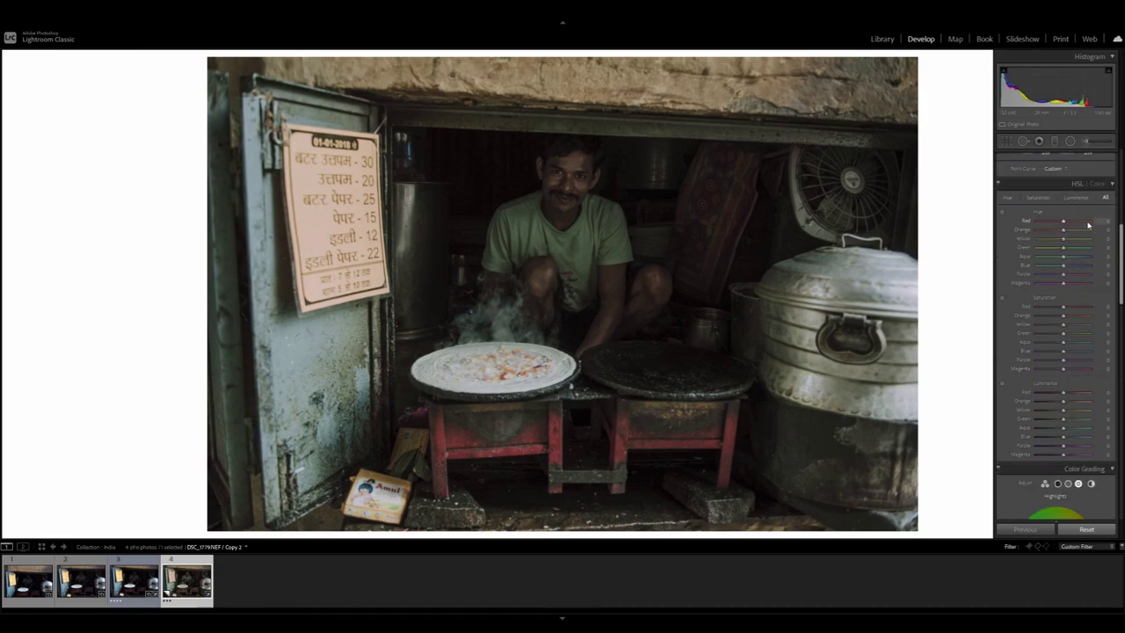
{"action": "left_click", "coordinate": [1100, 222]}
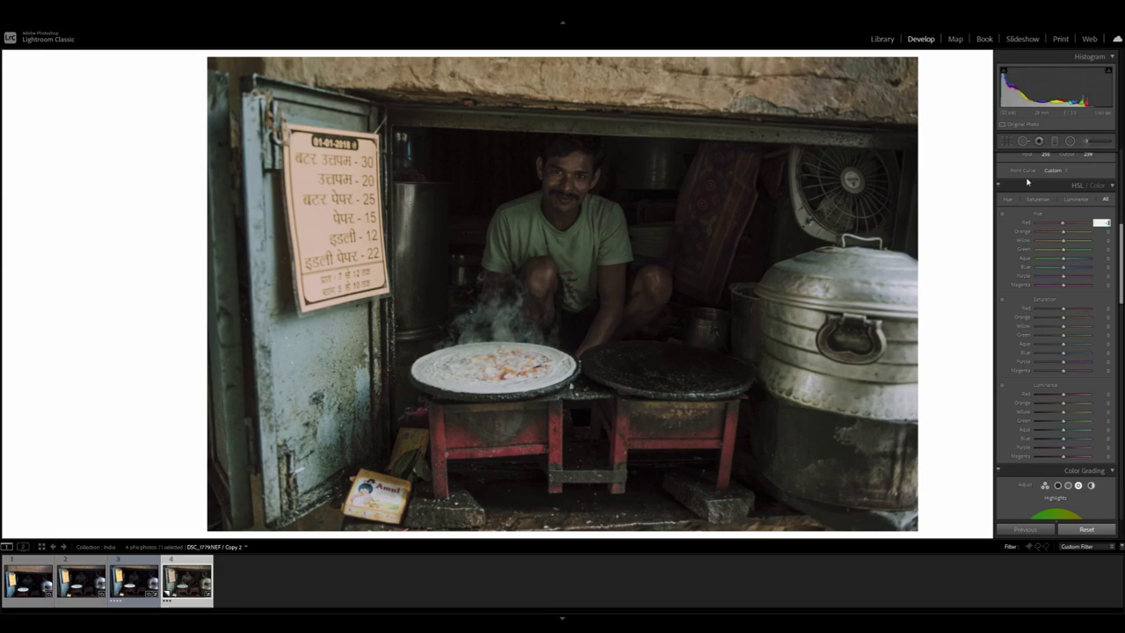
{"action": "key", "text": "Tab"}
{"action": "type", "text": "-6"}
{"action": "key", "text": "Tab"}
{"action": "type", "text": "+"}
{"action": "key", "text": "Tab"}
{"action": "key", "text": "Tab"}
{"action": "key", "text": "Tab"}
{"action": "key", "text": "Tab"}
{"action": "key", "text": "Tab"}
{"action": "key", "text": "Tab"}
{"action": "key", "text": "Tab"}
{"action": "key", "text": "shift+Tab"}
Set the HSL saturation of orange to +5, yellow to -34, green to -77 and aqua to +13.
{"action": "key", "text": "Tab"}
{"action": "type", "text": "5"}
{"action": "key", "text": "Tab"}
{"action": "type", "text": "-"}
{"action": "type", "text": "-34"}
{"action": "key", "text": "Tab"}
{"action": "key", "text": "BackSpace"}
{"action": "type", "text": "-77"}
{"action": "key", "text": "Tab"}
{"action": "key", "text": "BackSpace"}
{"action": "type", "text": "33"}
Set the HSL saturation of blue to -40, purple to -20 and magenta to +10.
{"action": "key", "text": "Tab"}
{"action": "key", "text": "Tab"}
{"action": "key", "text": "BackSpace"}
{"action": "key", "text": "Tab"}
{"action": "type", "text": "10"}
{"action": "key", "text": "Tab"}
Set the HSL luminance of red to -7, orange to -10, yellow to +32, green to +20, aqua to +12 and blue to -10.
{"action": "scroll", "coordinate": [1027, 182], "scroll_direction": "down", "scroll_amount": 3}
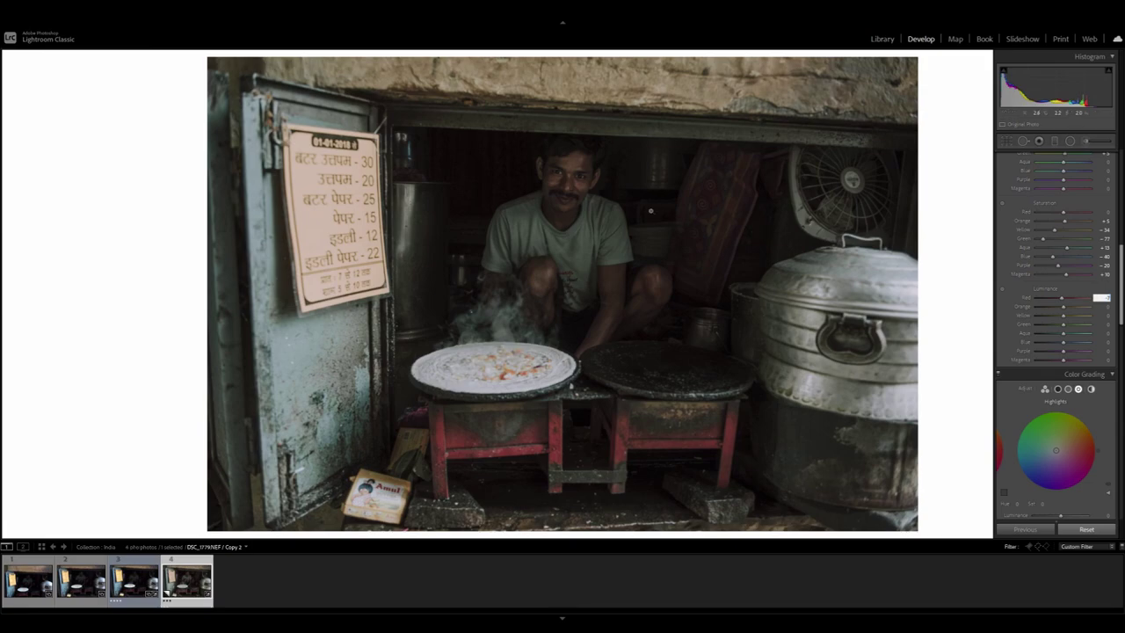
{"action": "type", "text": "-7"}
{"action": "key", "text": "Tab"}
{"action": "type", "text": "-10"}
{"action": "key", "text": "Tab"}
{"action": "type", "text": "+32"}
{"action": "key", "text": "Tab"}
{"action": "type", "text": "20"}
{"action": "key", "text": "Tab"}
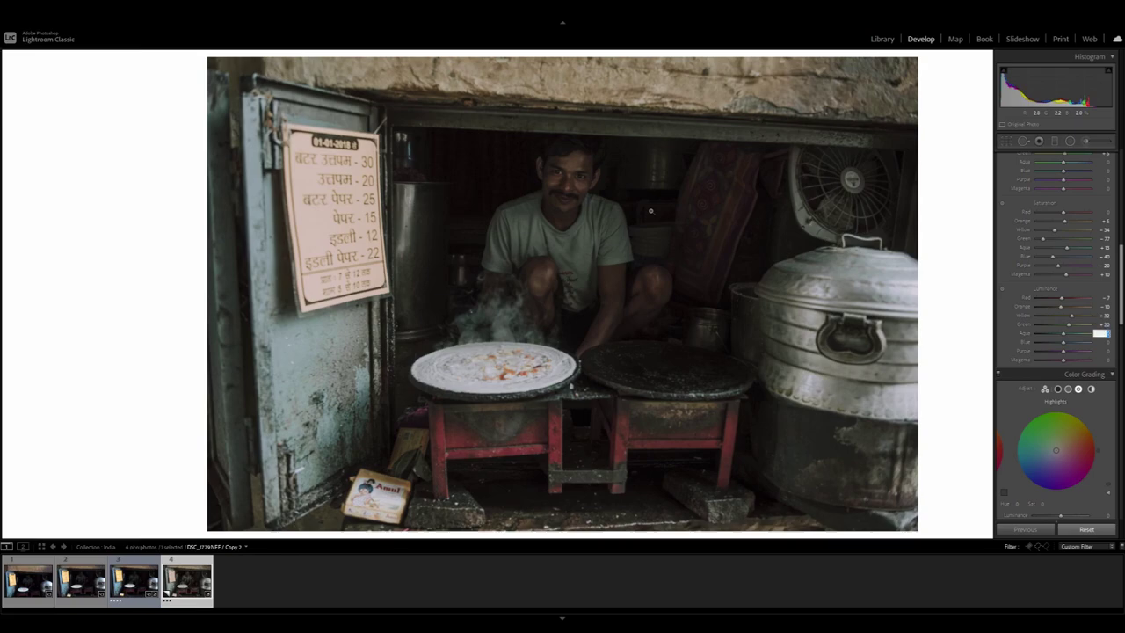
{"action": "type", "text": "12"}
{"action": "key", "text": "Tab"}
Set the color grading shadows to hue 4 and saturation 5, with blending at 100.
{"action": "scroll", "coordinate": [1026, 306], "scroll_direction": "down", "scroll_amount": 5}
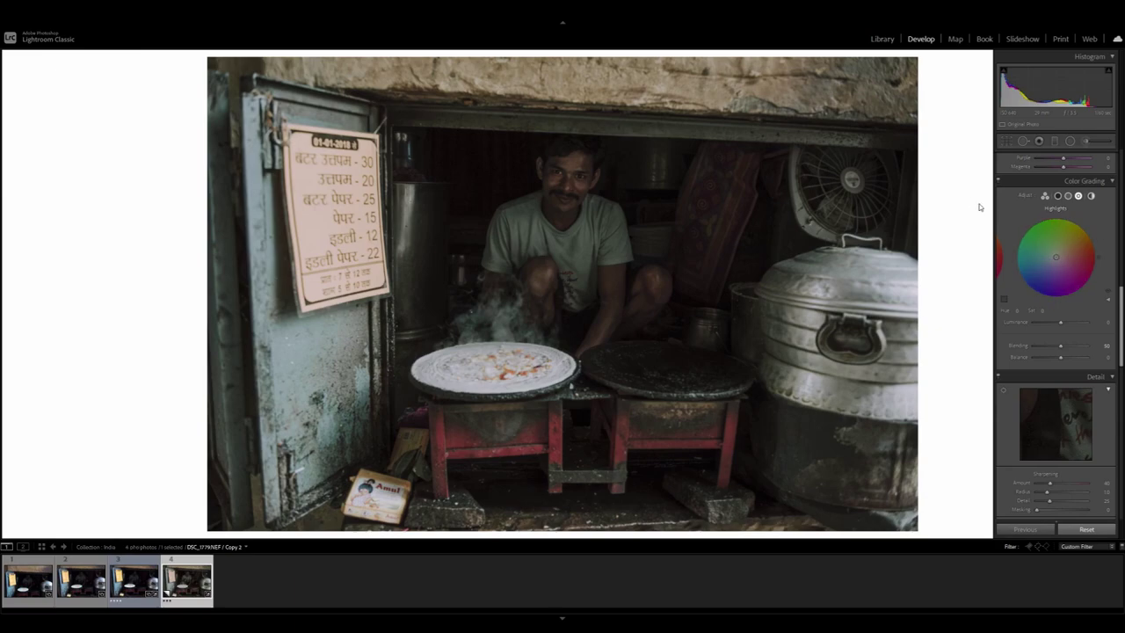
{"action": "left_click", "coordinate": [1058, 196]}
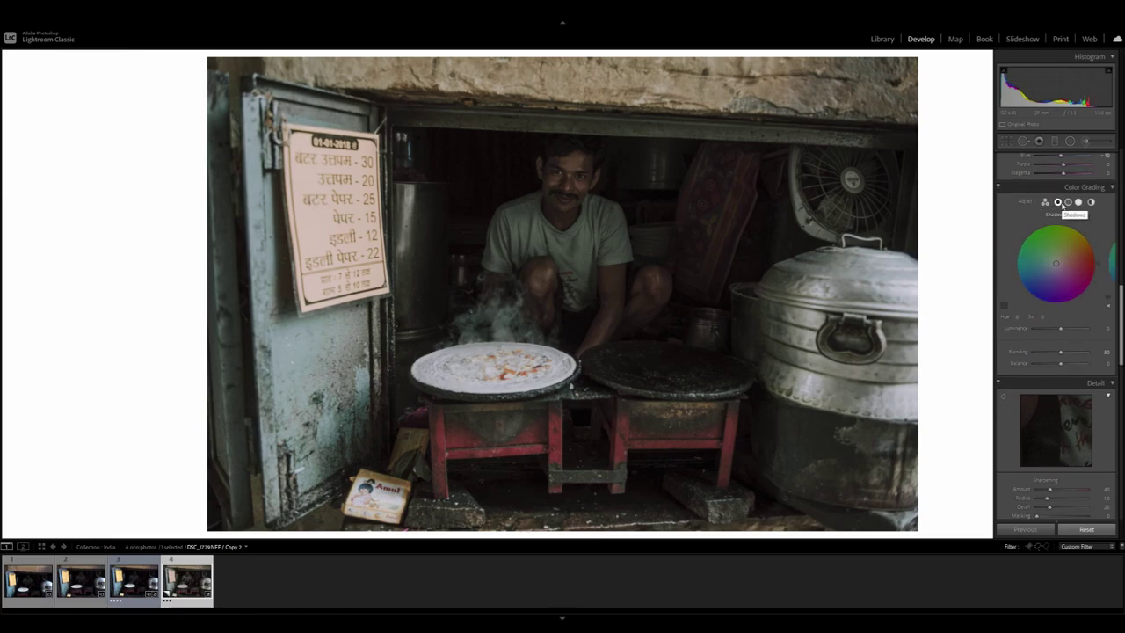
{"action": "left_click", "coordinate": [1019, 316]}
{"action": "type", "text": "4"}
{"action": "key", "text": "Tab"}
{"action": "type", "text": "5"}
{"action": "left_click_drag", "start_coordinate": [1061, 352], "coordinate": [1097, 352]}
Tint the color grading highlights with a saturation of 16.
{"action": "left_click", "coordinate": [1068, 202]}
{"action": "left_click", "coordinate": [1078, 202]}
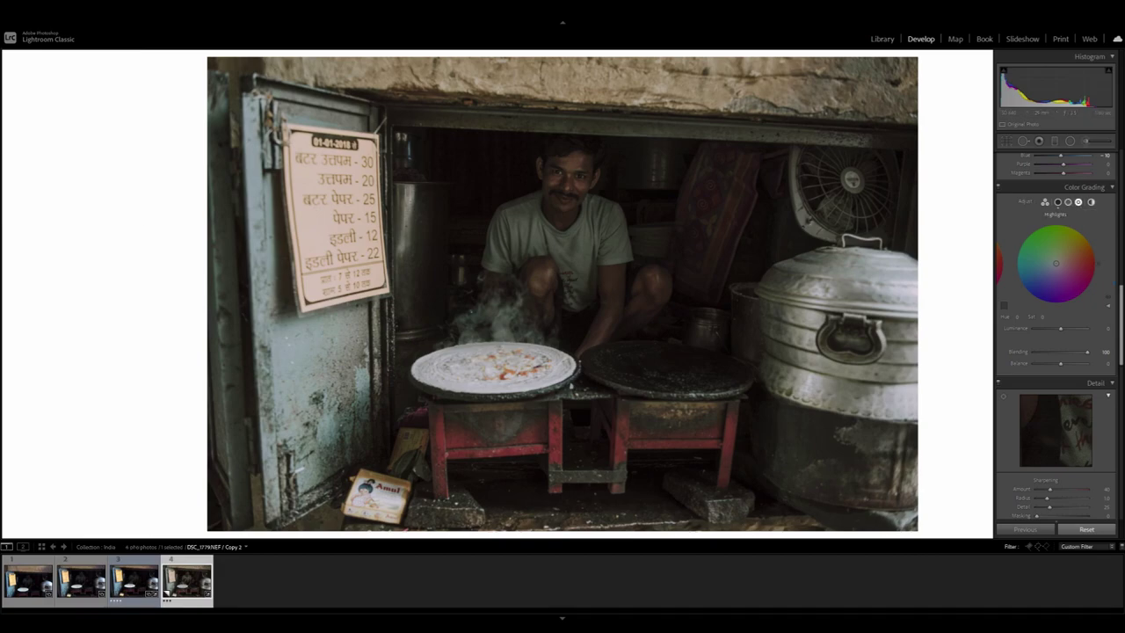
{"action": "left_click", "coordinate": [1018, 317]}
{"action": "key", "text": "Tab"}
{"action": "type", "text": "16"}
{"action": "key", "text": "Return"}
Set the calibration shadows tint to 3 and the red primary hue to 40.
{"action": "scroll", "coordinate": [1036, 432], "scroll_direction": "down", "scroll_amount": 10}
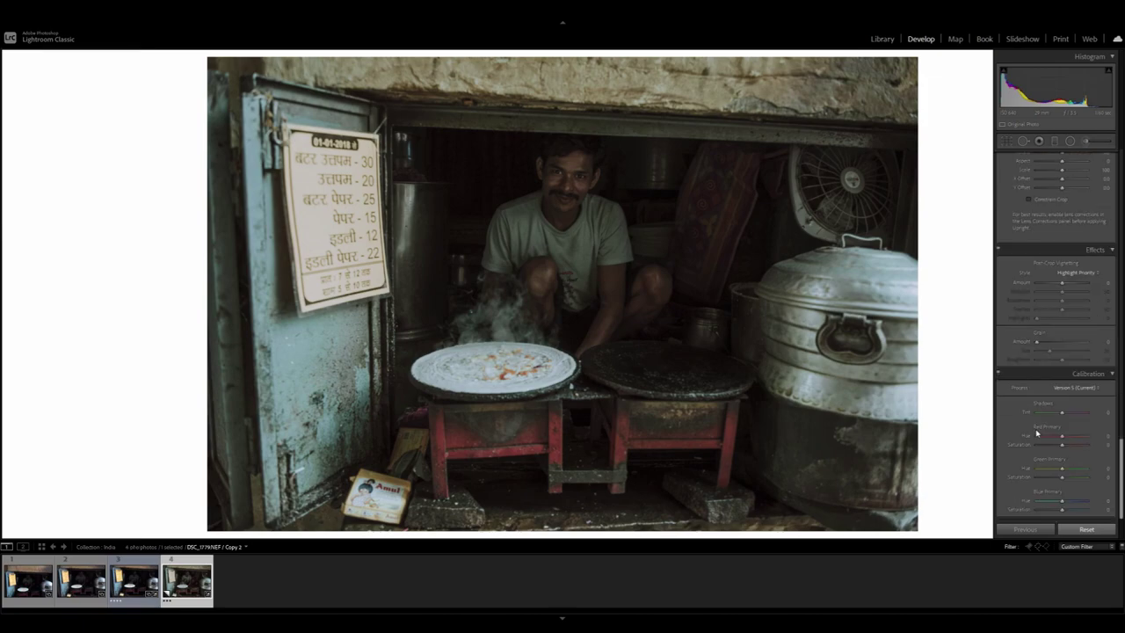
{"action": "left_click", "coordinate": [1100, 412]}
{"action": "type", "text": "3"}
{"action": "key", "text": "Tab"}
{"action": "type", "text": "40"}
{"action": "key", "text": "Tab"}
Set the green primary hue to 30, lower its saturation, and set the blue primary to hue -30 and saturation 40.
{"action": "key", "text": "Tab"}
{"action": "type", "text": "30"}
{"action": "key", "text": "Tab"}
{"action": "type", "text": "--2"}
{"action": "key", "text": "Tab"}
{"action": "type", "text": "-30"}
{"action": "key", "text": "Tab"}
{"action": "type", "text": "40"}
{"action": "left_click", "coordinate": [1007, 380]}
{"action": "left_click", "coordinate": [1007, 379]}
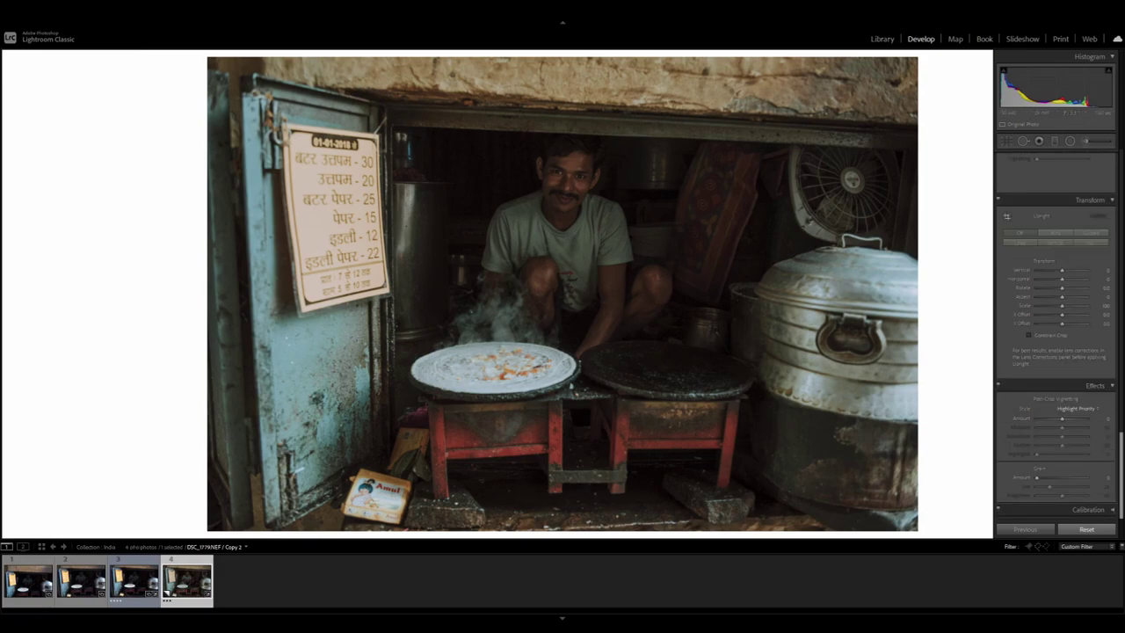
Draw a wide elliptical radial filter over the seated vendor and center it on his upper body.
{"action": "scroll", "coordinate": [1064, 345], "scroll_direction": "up", "scroll_amount": 10}
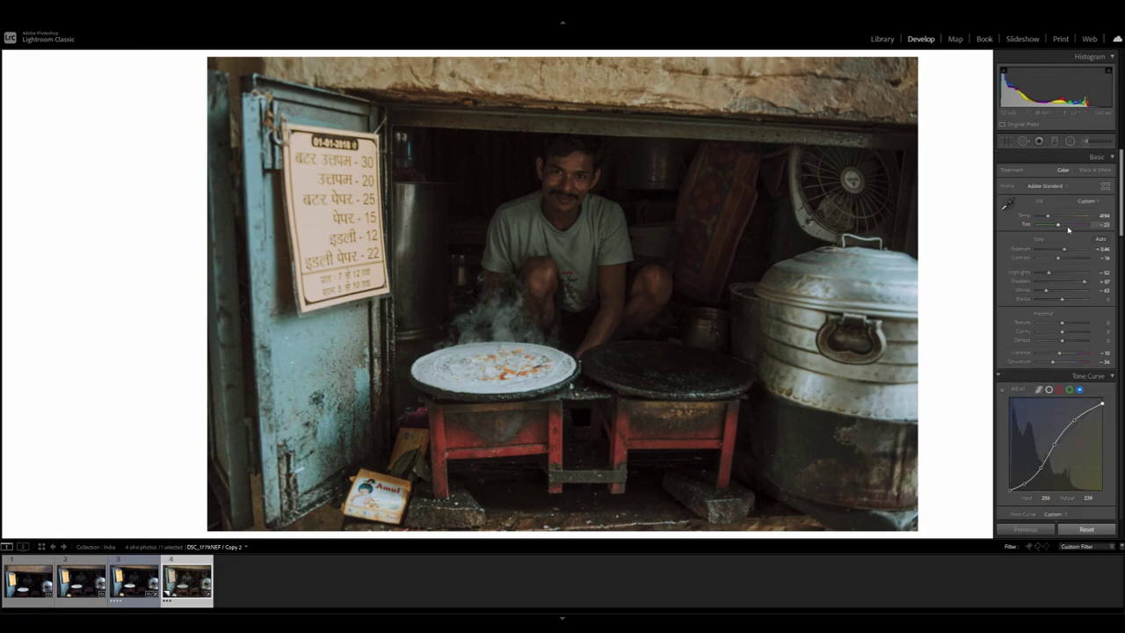
{"action": "left_click", "coordinate": [1069, 140]}
{"action": "left_click_drag", "start_coordinate": [534, 243], "coordinate": [753, 364]}
{"action": "left_click_drag", "start_coordinate": [651, 304], "coordinate": [654, 283]}
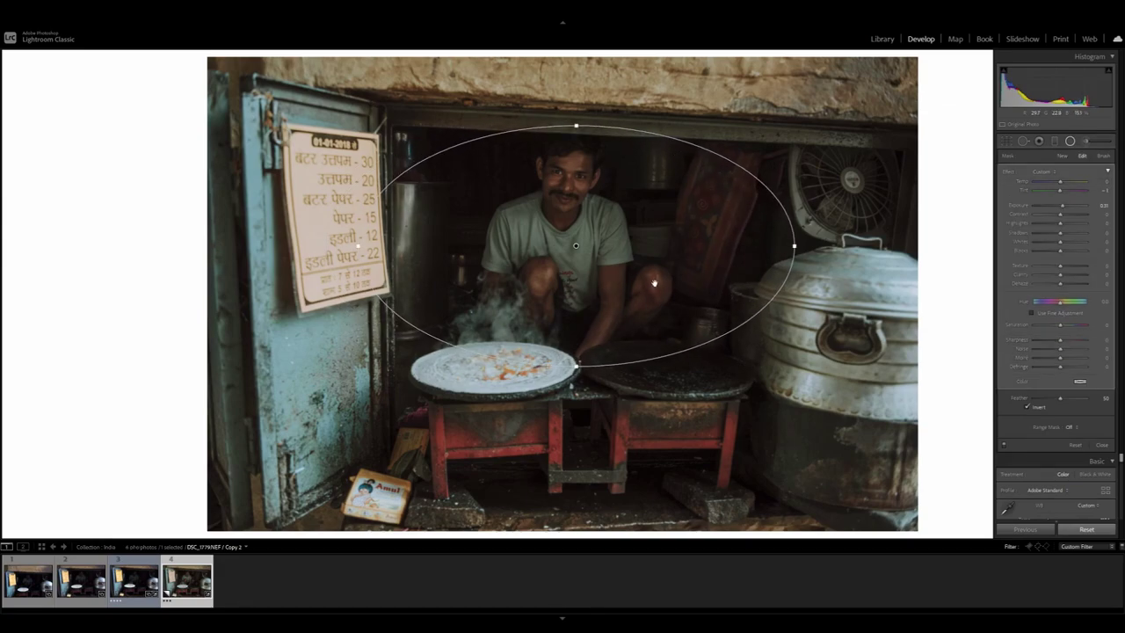
Raise the radial filter's exposure to about 1.1 and its shadows to 24.
{"action": "left_click_drag", "start_coordinate": [1059, 207], "coordinate": [1067, 210]}
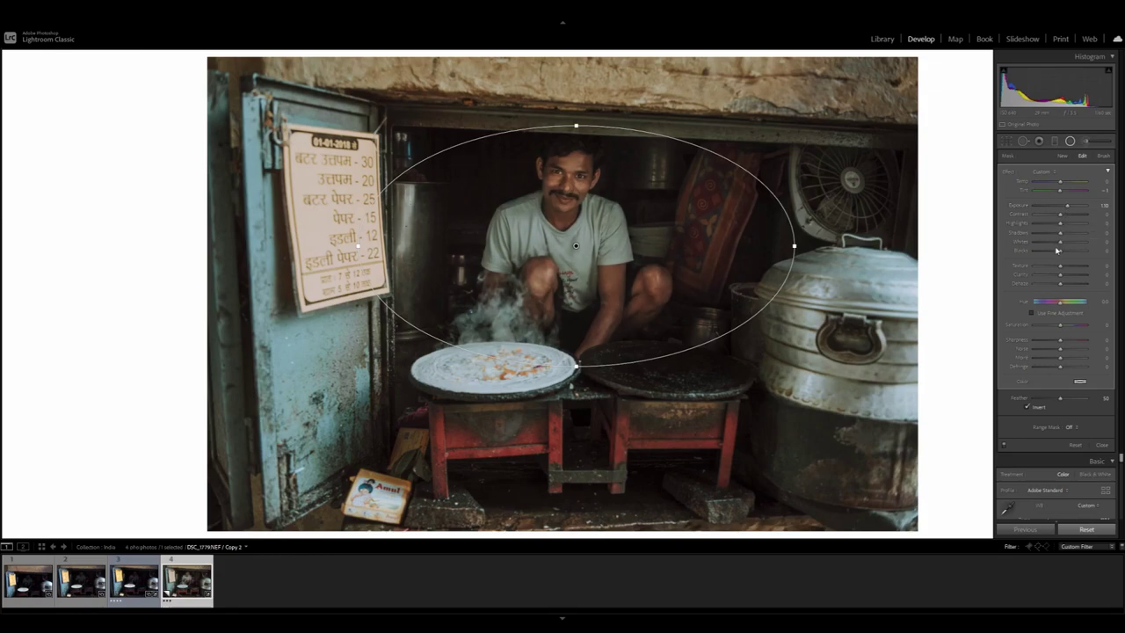
{"action": "left_click_drag", "start_coordinate": [1060, 235], "coordinate": [1066, 236]}
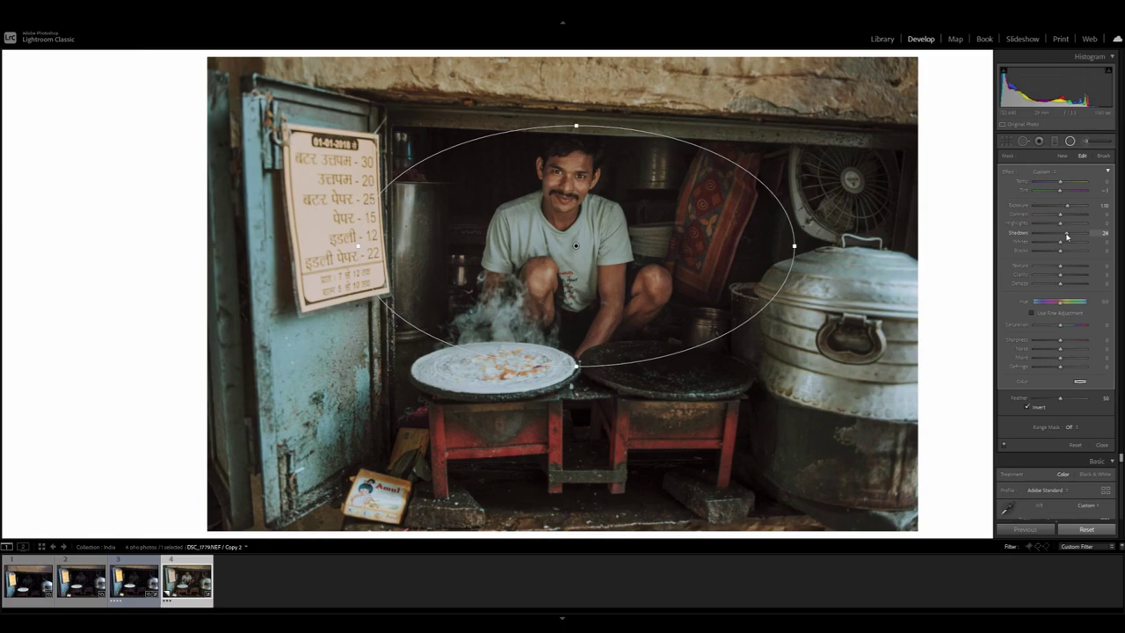
{"action": "left_click", "coordinate": [1069, 140]}
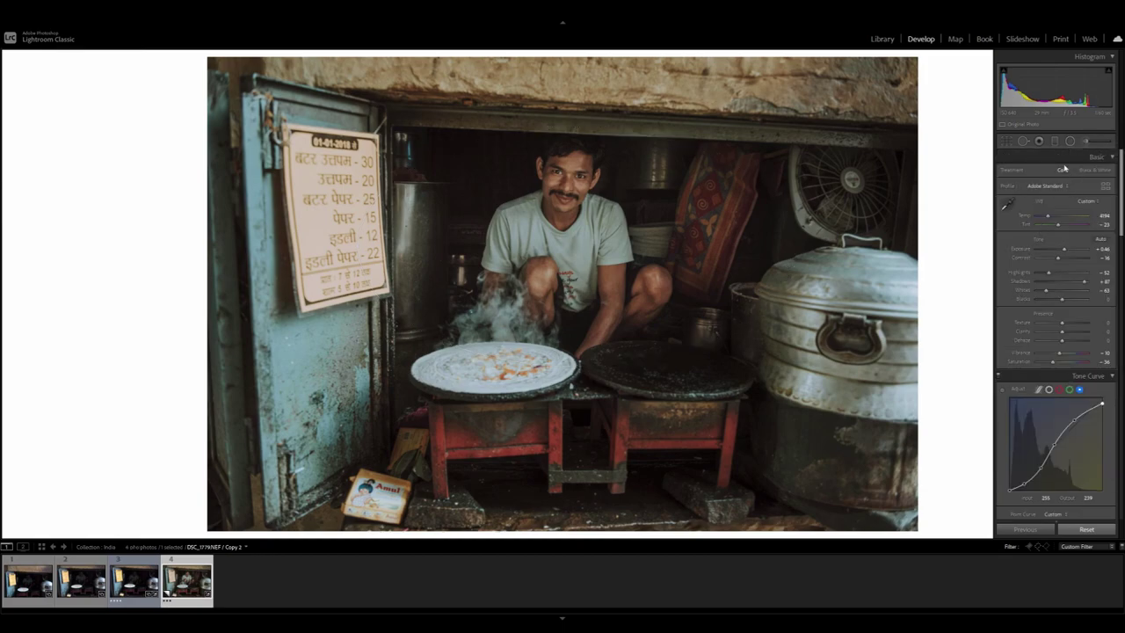
Paint slightly brighter adjustment brush strokes over the dark areas of the stall around the vendor.
{"action": "left_click", "coordinate": [1085, 143]}
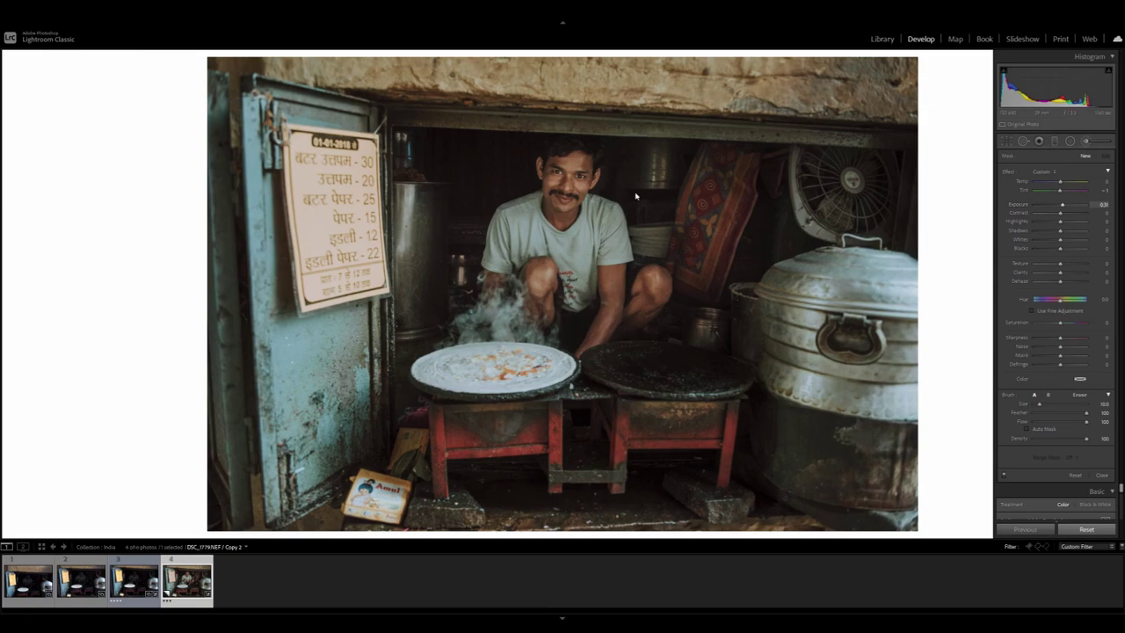
{"action": "mouse_move", "coordinate": [416, 150]}
{"action": "left_mouse_down"}
{"action": "mouse_move", "coordinate": [504, 152]}
{"action": "mouse_move", "coordinate": [459, 288]}
{"action": "mouse_move", "coordinate": [472, 202]}
{"action": "mouse_move", "coordinate": [433, 147]}
{"action": "mouse_move", "coordinate": [494, 150]}
{"action": "mouse_move", "coordinate": [533, 130]}
{"action": "mouse_move", "coordinate": [441, 216]}
{"action": "mouse_move", "coordinate": [452, 262]}
{"action": "mouse_move", "coordinate": [444, 314]}
{"action": "mouse_move", "coordinate": [405, 385]}
{"action": "mouse_move", "coordinate": [429, 431]}
{"action": "left_mouse_up"}
{"action": "mouse_move", "coordinate": [464, 477]}
{"action": "left_mouse_down"}
{"action": "mouse_move", "coordinate": [630, 504]}
{"action": "mouse_move", "coordinate": [605, 504]}
{"action": "mouse_move", "coordinate": [684, 492]}
{"action": "mouse_move", "coordinate": [526, 493]}
{"action": "mouse_move", "coordinate": [633, 476]}
{"action": "mouse_move", "coordinate": [726, 483]}
{"action": "mouse_move", "coordinate": [725, 470]}
{"action": "mouse_move", "coordinate": [747, 482]}
{"action": "mouse_move", "coordinate": [745, 444]}
{"action": "mouse_move", "coordinate": [767, 399]}
{"action": "mouse_move", "coordinate": [764, 409]}
{"action": "mouse_move", "coordinate": [744, 350]}
{"action": "mouse_move", "coordinate": [744, 294]}
{"action": "mouse_move", "coordinate": [774, 223]}
{"action": "mouse_move", "coordinate": [773, 233]}
{"action": "mouse_move", "coordinate": [751, 163]}
{"action": "mouse_move", "coordinate": [763, 160]}
{"action": "mouse_move", "coordinate": [737, 195]}
{"action": "mouse_move", "coordinate": [726, 275]}
{"action": "mouse_move", "coordinate": [697, 311]}
{"action": "mouse_move", "coordinate": [665, 325]}
{"action": "mouse_move", "coordinate": [685, 322]}
{"action": "mouse_move", "coordinate": [691, 271]}
{"action": "mouse_move", "coordinate": [785, 211]}
{"action": "mouse_move", "coordinate": [799, 239]}
{"action": "mouse_move", "coordinate": [873, 193]}
{"action": "left_mouse_up"}
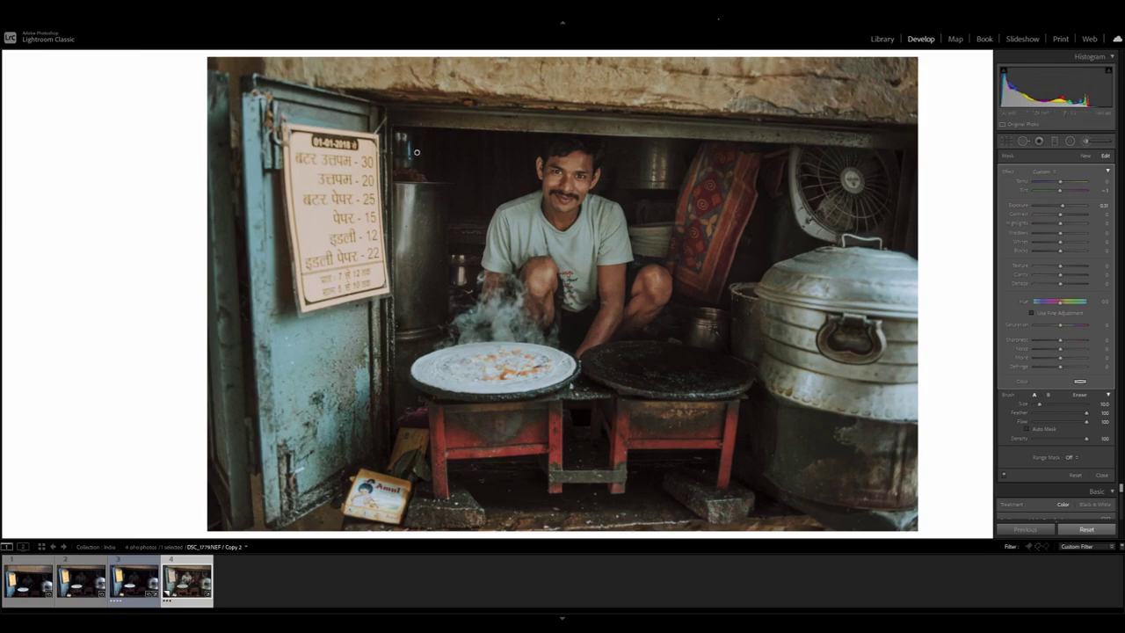
Rotate the photo counterclockwise to about -2.77 and crop it tighter around the vendor and stoves, keeping the original aspect ratio.
{"action": "key", "text": "r"}
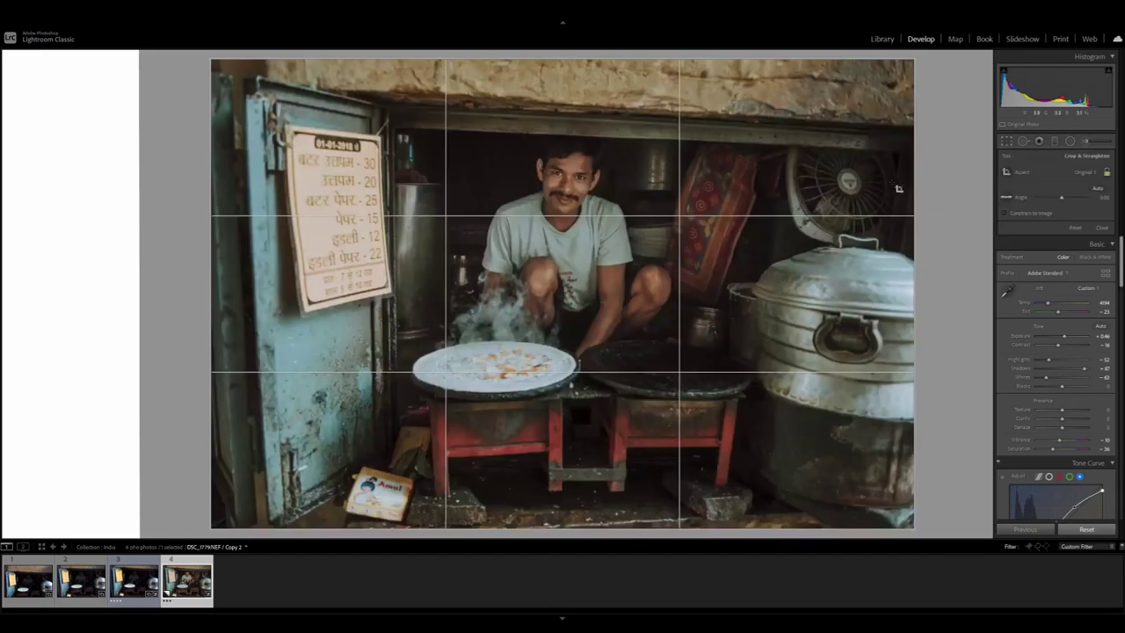
{"action": "left_click_drag", "start_coordinate": [931, 263], "coordinate": [929, 246]}
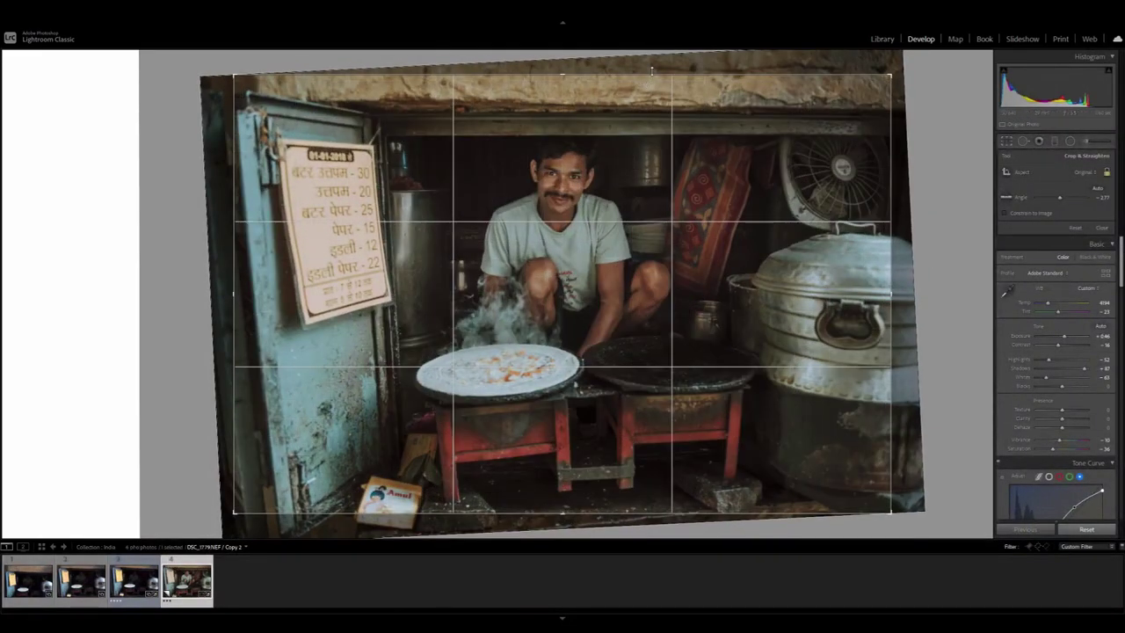
{"action": "left_click_drag", "start_coordinate": [649, 77], "coordinate": [651, 95]}
{"action": "left_click_drag", "start_coordinate": [608, 211], "coordinate": [603, 197]}
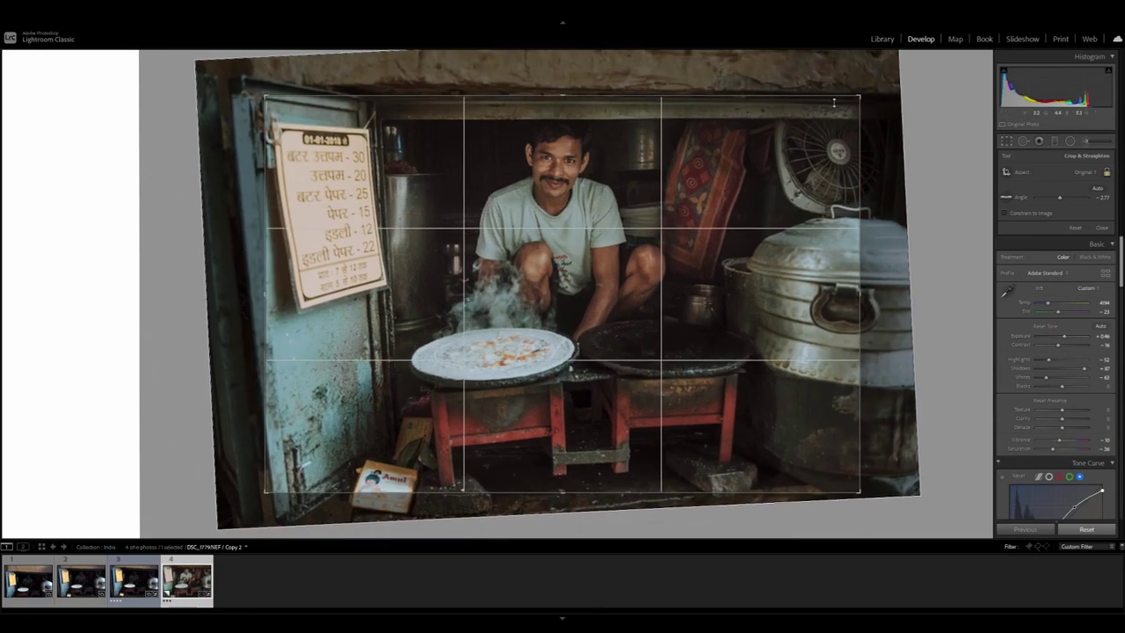
{"action": "mouse_move", "coordinate": [861, 95]}
{"action": "left_mouse_down"}
{"action": "mouse_move", "coordinate": [877, 84]}
{"action": "mouse_move", "coordinate": [840, 120]}
{"action": "mouse_move", "coordinate": [877, 83]}
{"action": "left_mouse_up"}
{"action": "left_click_drag", "start_coordinate": [889, 203], "coordinate": [888, 204]}
{"action": "key", "text": "Return"}
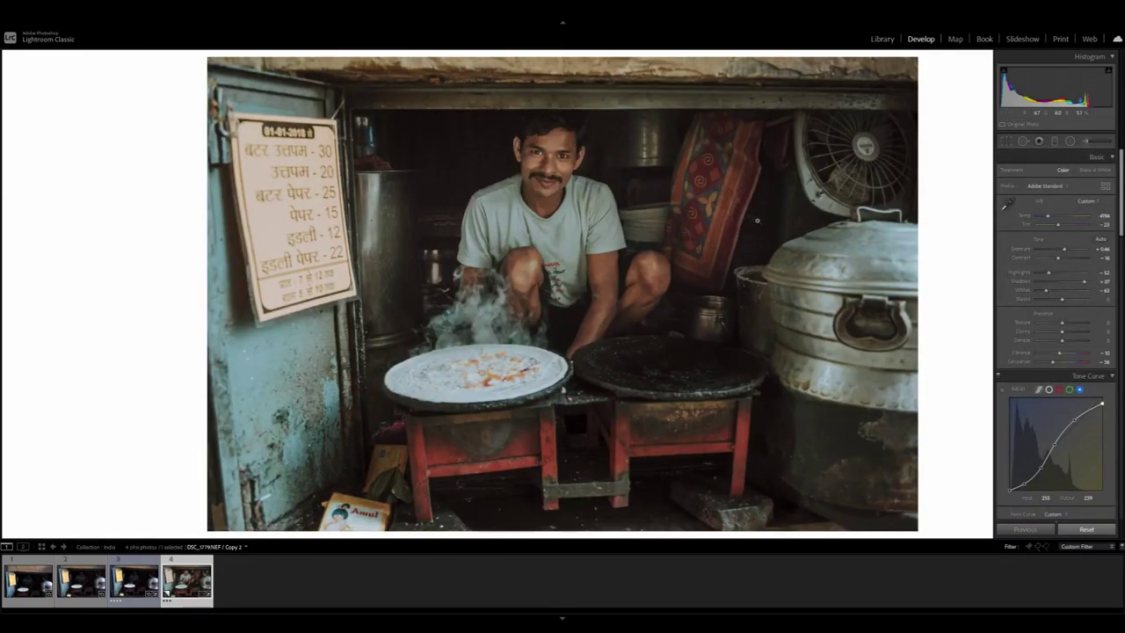
Fine-tune the crop's straightening by rotating the photo slightly clockwise.
{"action": "key", "text": "r"}
{"action": "left_click_drag", "start_coordinate": [886, 245], "coordinate": [885, 253]}
{"action": "key", "text": "Return"}
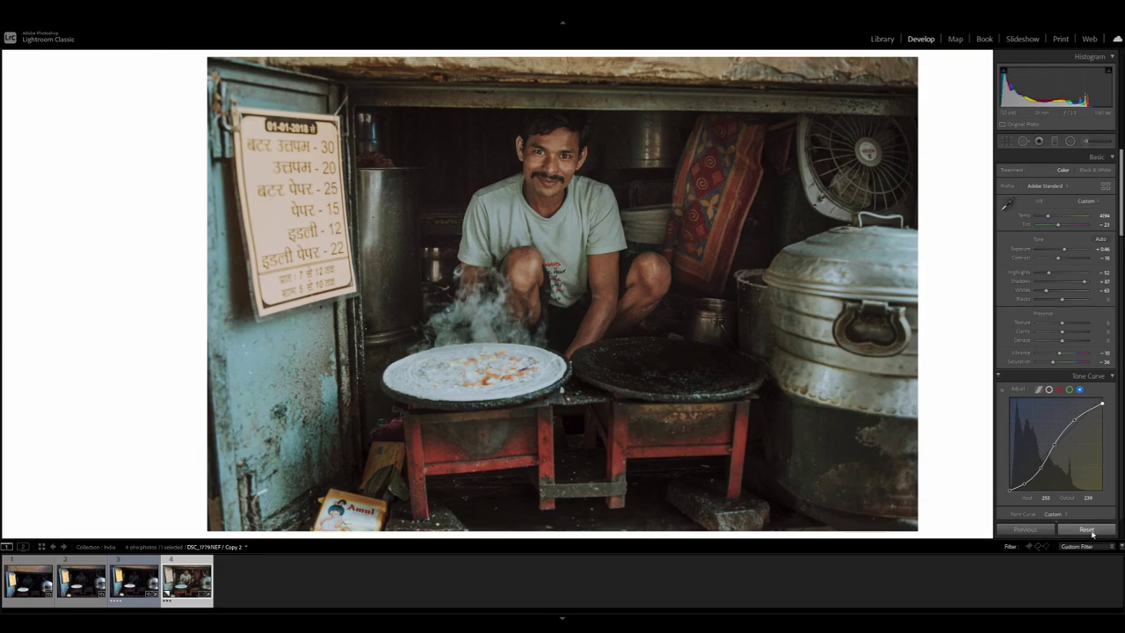
Try resetting all develop settings and lowering the shadows to about 0, undoing each change.
{"action": "left_click", "coordinate": [1090, 532]}
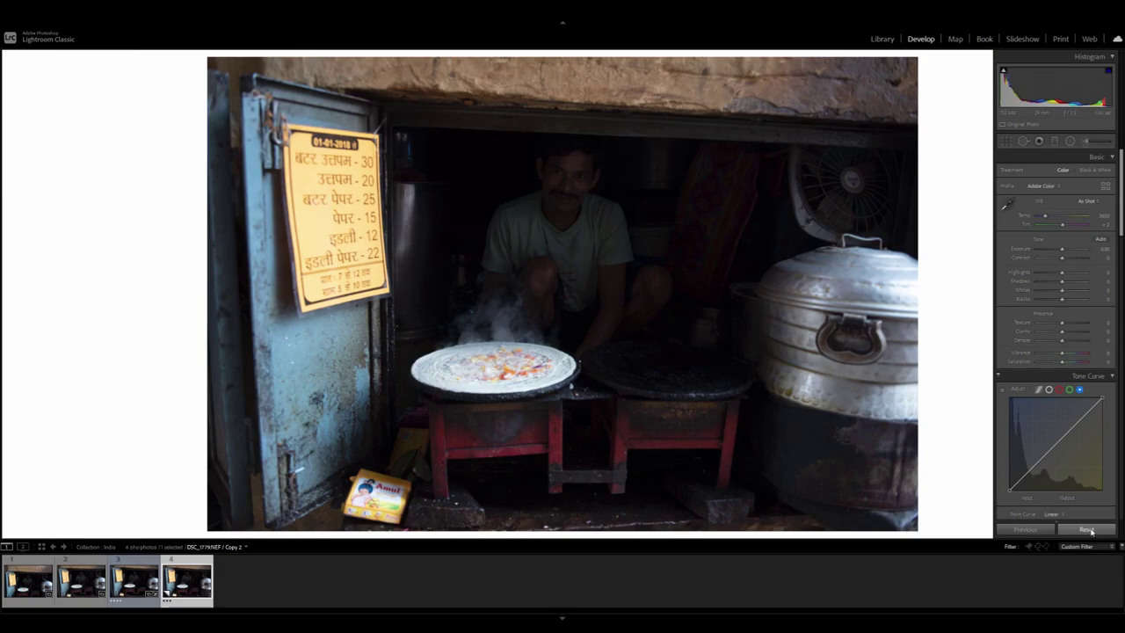
{"action": "key", "text": "ctrl+z"}
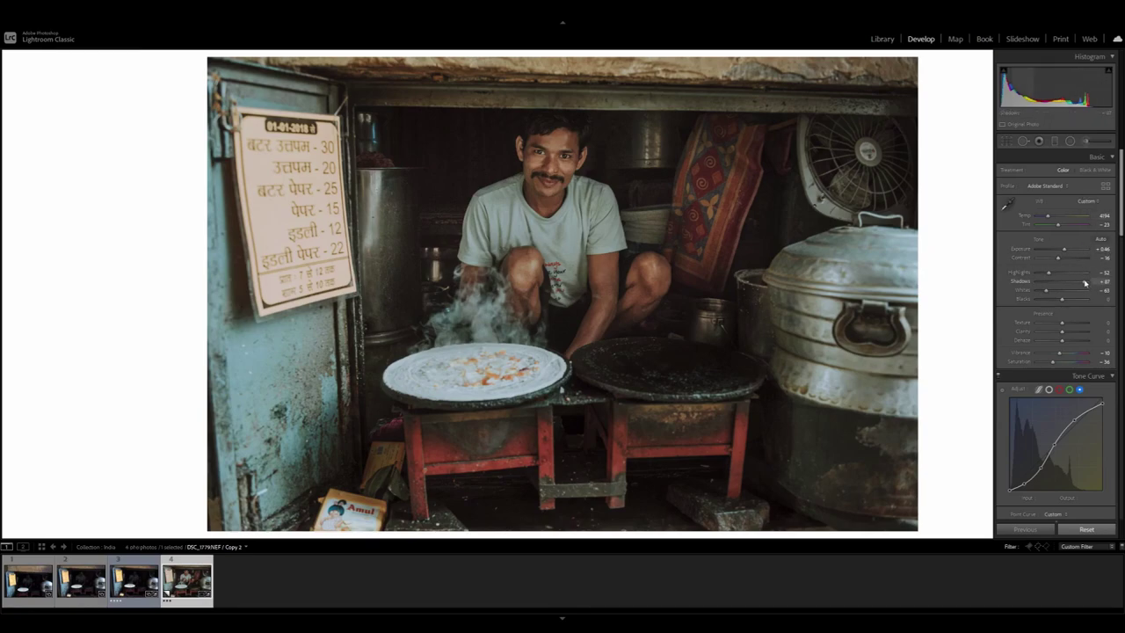
{"action": "left_click_drag", "start_coordinate": [1084, 282], "coordinate": [1061, 281]}
{"action": "key", "text": "ctrl+z"}
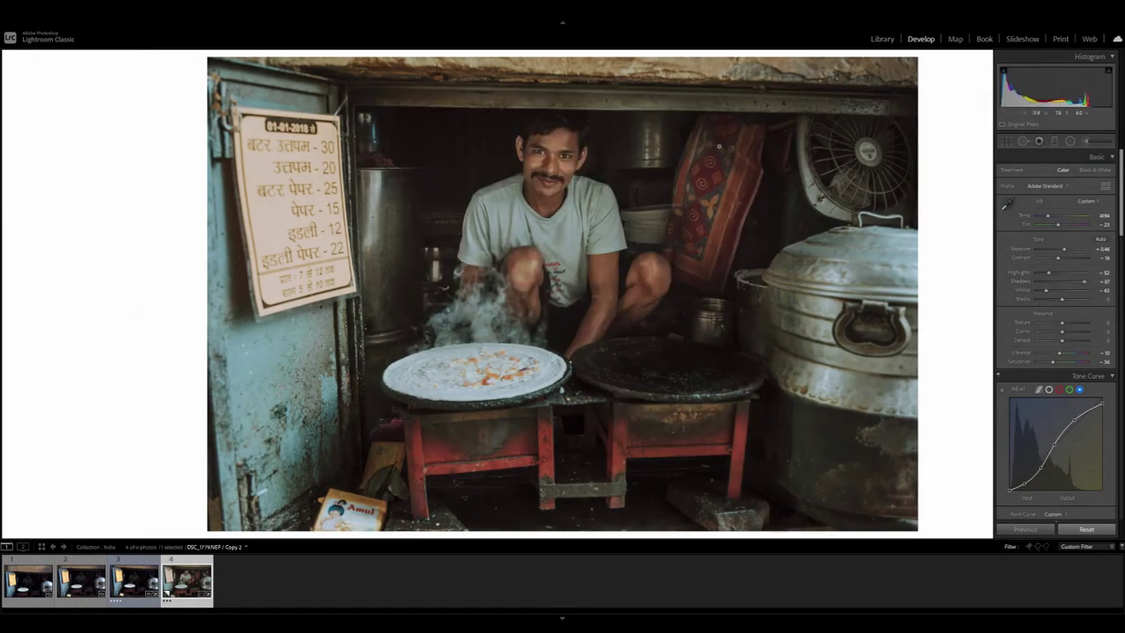